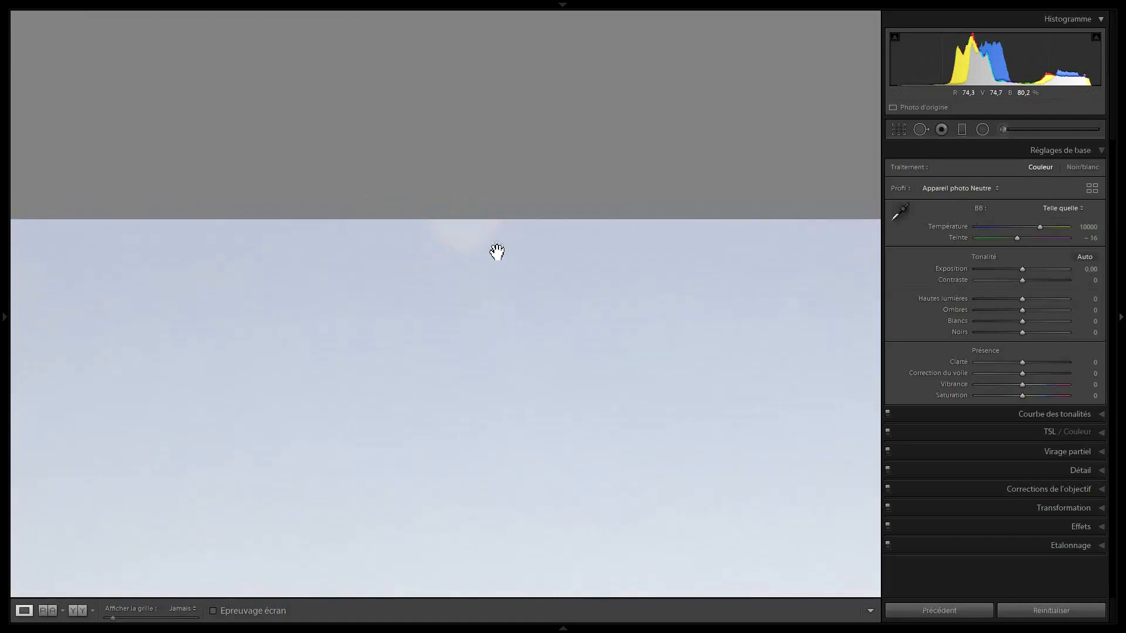
Set Exposition to −1.94, Contraste to +83 and Correction du voile to +20 to exaggerate sensor dust in the sky
{"action": "left_click_drag", "start_coordinate": [673, 375], "coordinate": [434, 241]}
{"action": "left_click_drag", "start_coordinate": [757, 378], "coordinate": [445, 190]}
{"action": "left_click_drag", "start_coordinate": [716, 231], "coordinate": [681, 436]}
{"action": "left_click_drag", "start_coordinate": [1013, 268], "coordinate": [1004, 269]}
{"action": "left_click_drag", "start_coordinate": [772, 295], "coordinate": [754, 358]}
{"action": "left_click_drag", "start_coordinate": [1048, 281], "coordinate": [1062, 280]}
{"action": "left_click_drag", "start_coordinate": [1023, 373], "coordinate": [1031, 373]}
Examine the darkened sky, its corners and the cloud band up close for sensor dust spots
{"action": "left_click_drag", "start_coordinate": [666, 293], "coordinate": [651, 226]}
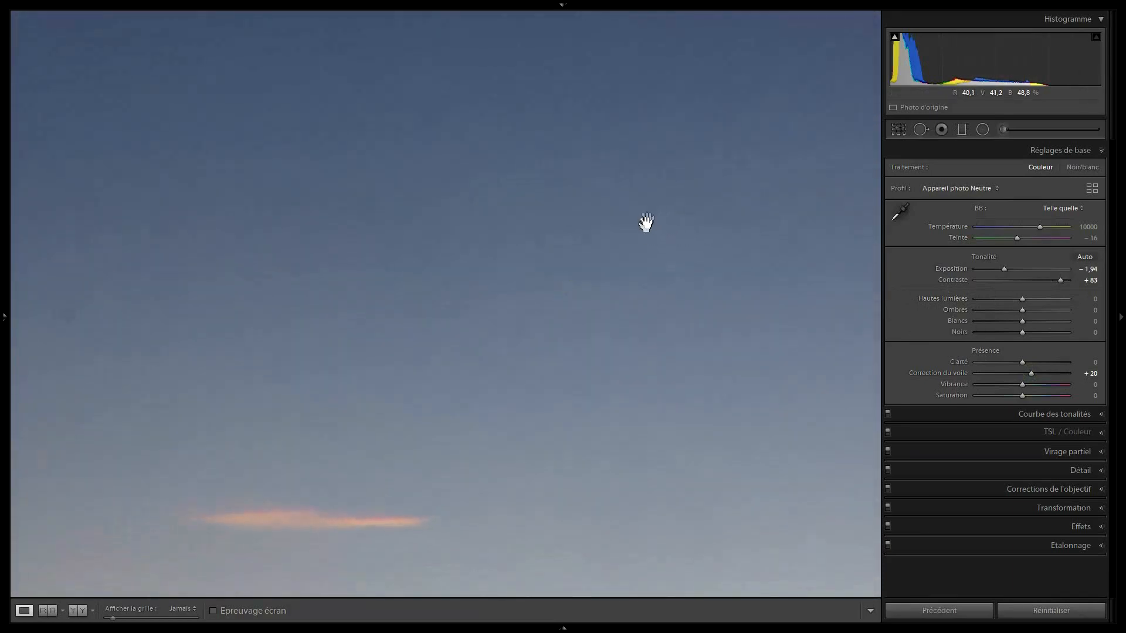
{"action": "left_click_drag", "start_coordinate": [433, 312], "coordinate": [691, 240]}
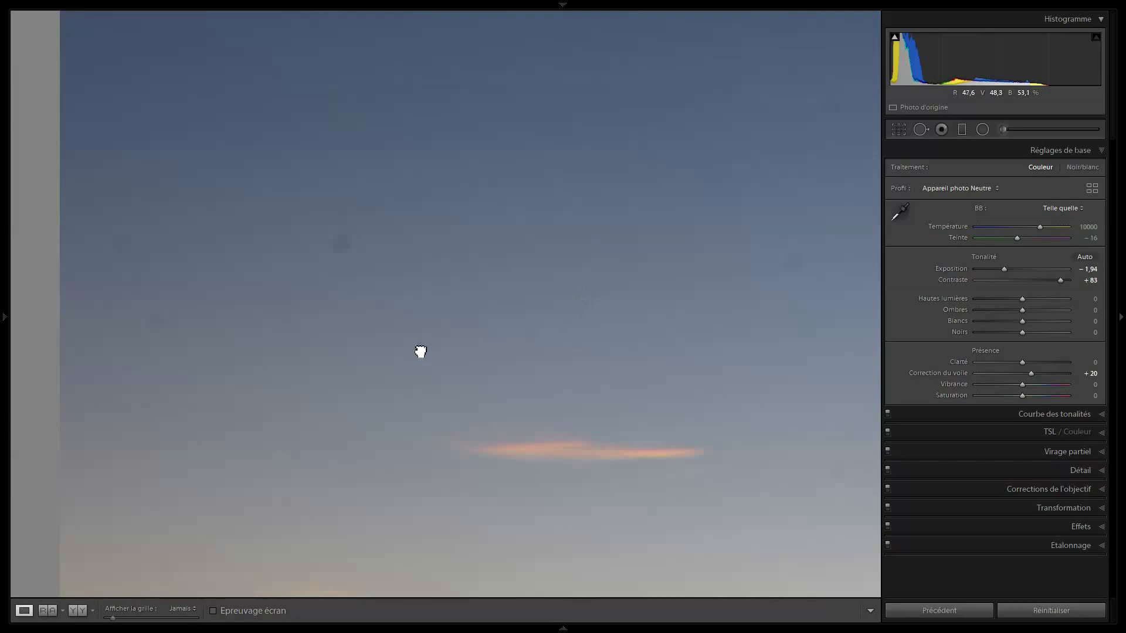
{"action": "left_click_drag", "start_coordinate": [417, 346], "coordinate": [477, 346]}
{"action": "left_click_drag", "start_coordinate": [415, 246], "coordinate": [410, 417]}
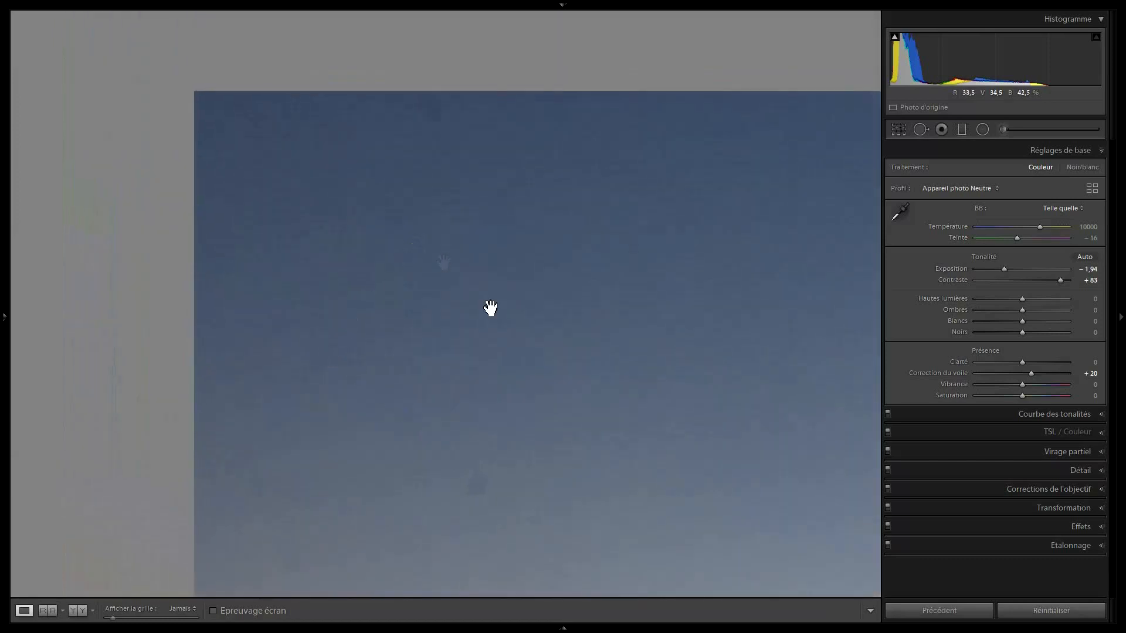
{"action": "left_click_drag", "start_coordinate": [614, 417], "coordinate": [552, 291]}
{"action": "left_click_drag", "start_coordinate": [500, 209], "coordinate": [573, 377]}
{"action": "mouse_move", "coordinate": [676, 389]}
{"action": "left_mouse_down"}
{"action": "mouse_move", "coordinate": [591, 111]}
{"action": "mouse_move", "coordinate": [639, 110]}
{"action": "left_mouse_up"}
{"action": "mouse_move", "coordinate": [683, 468]}
{"action": "left_mouse_down"}
{"action": "mouse_move", "coordinate": [603, 332]}
{"action": "mouse_move", "coordinate": [545, 146]}
{"action": "left_mouse_up"}
{"action": "mouse_move", "coordinate": [751, 325]}
{"action": "left_mouse_down"}
{"action": "mouse_move", "coordinate": [384, 219]}
{"action": "mouse_move", "coordinate": [447, 309]}
{"action": "mouse_move", "coordinate": [631, 248]}
{"action": "left_mouse_up"}
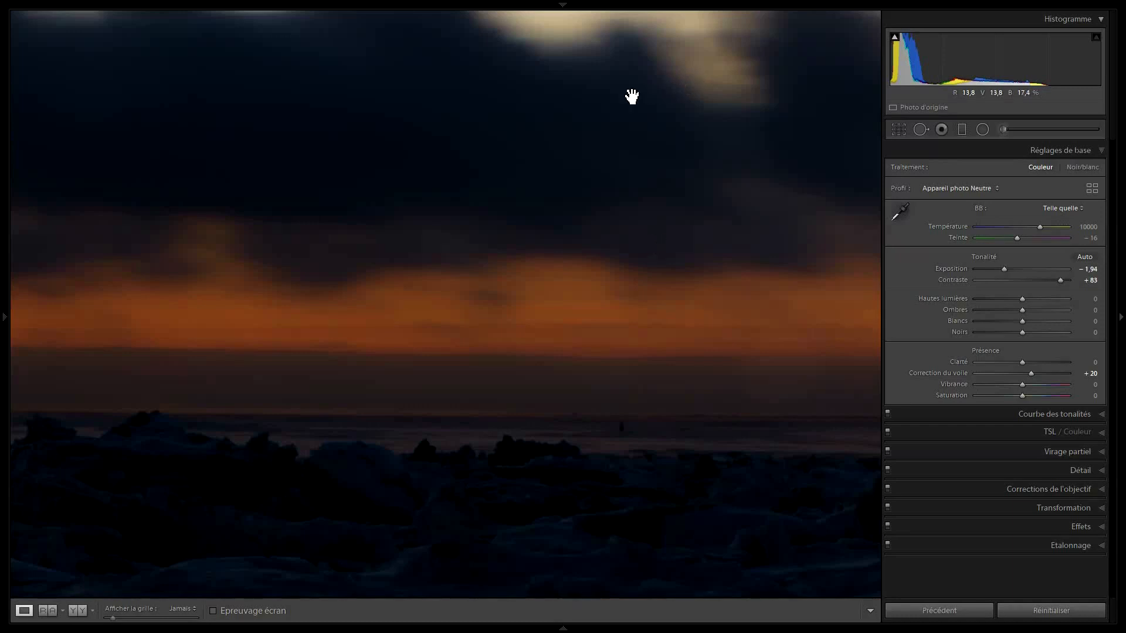
{"action": "left_click_drag", "start_coordinate": [691, 238], "coordinate": [650, 473]}
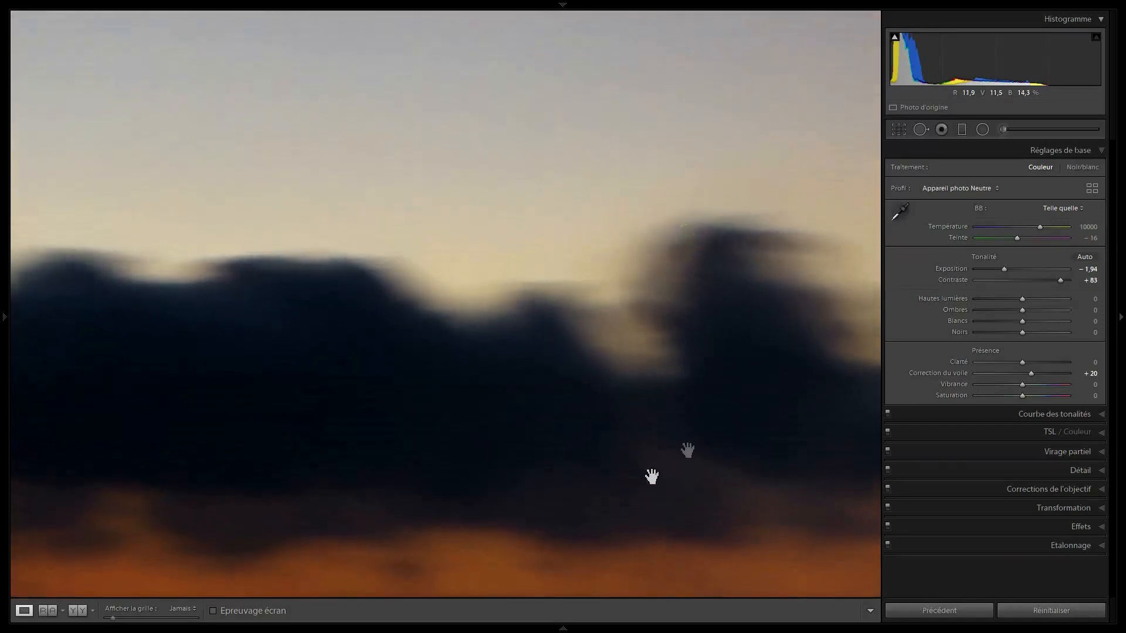
{"action": "left_click_drag", "start_coordinate": [740, 290], "coordinate": [542, 511]}
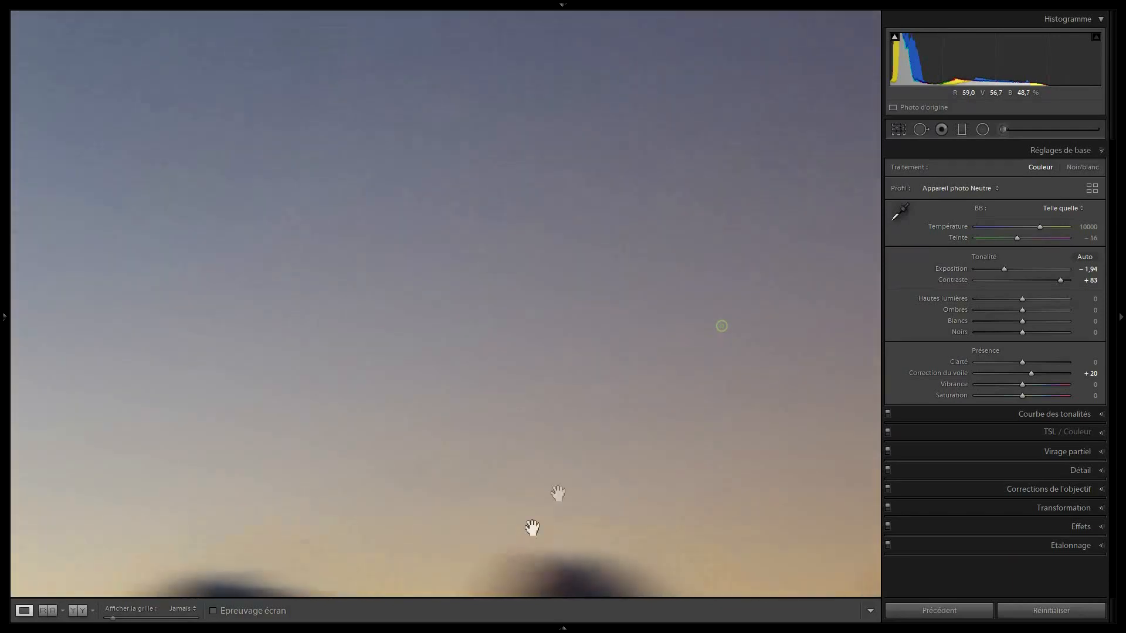
{"action": "left_click_drag", "start_coordinate": [634, 352], "coordinate": [738, 385]}
{"action": "left_click", "coordinate": [671, 223]}
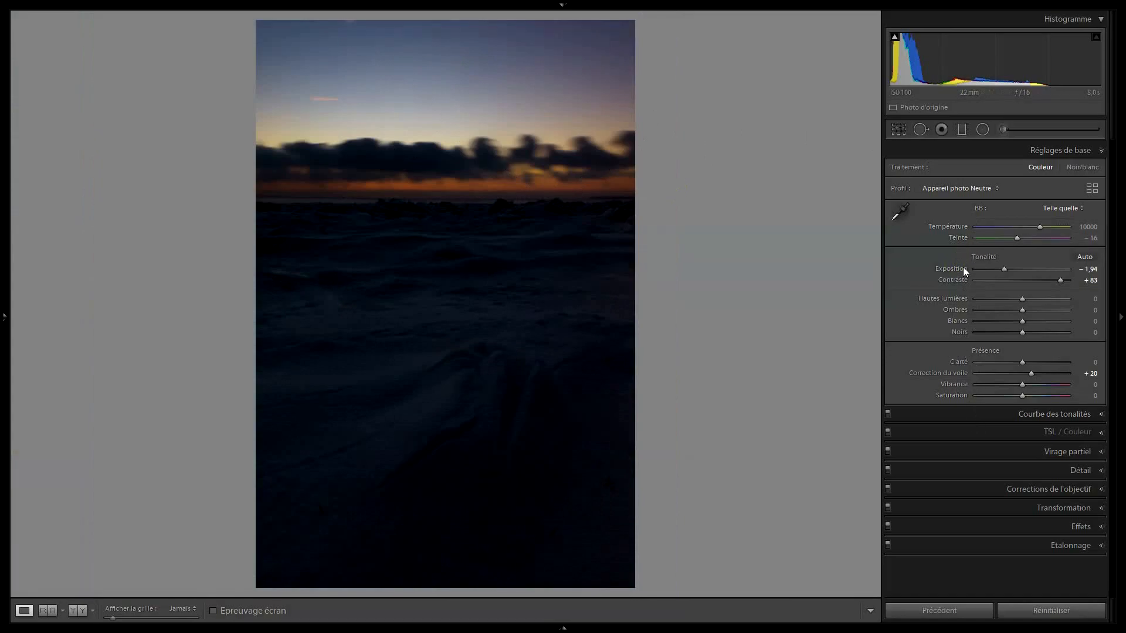
Reset Exposition, Contraste and Correction du voile to 0, and activate spot removal in Corriger mode with brush size 75
{"action": "double_click", "coordinate": [963, 269]}
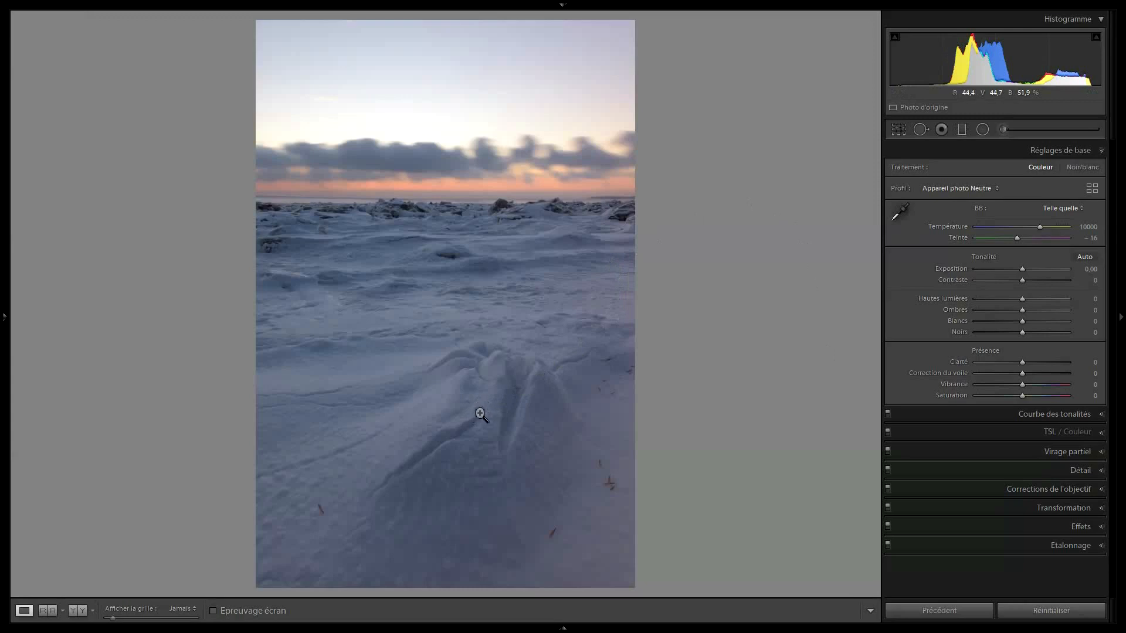
{"action": "left_click", "coordinate": [919, 128]}
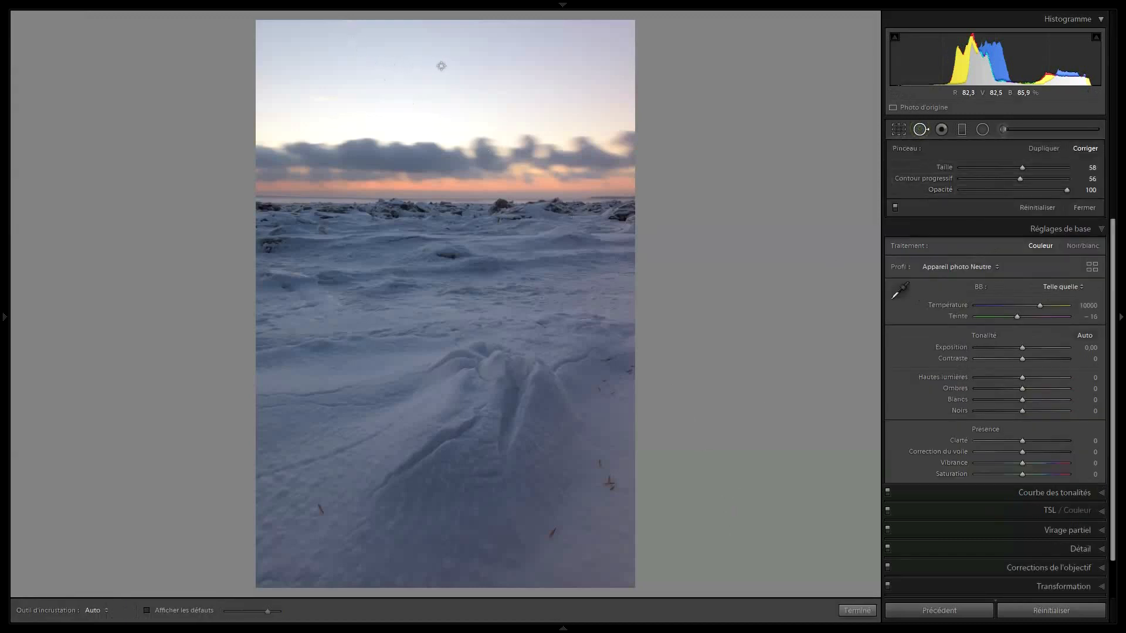
{"action": "scroll", "coordinate": [418, 75], "scroll_direction": "up", "scroll_amount": 6}
{"action": "scroll", "coordinate": [417, 75], "scroll_direction": "down", "scroll_amount": 2}
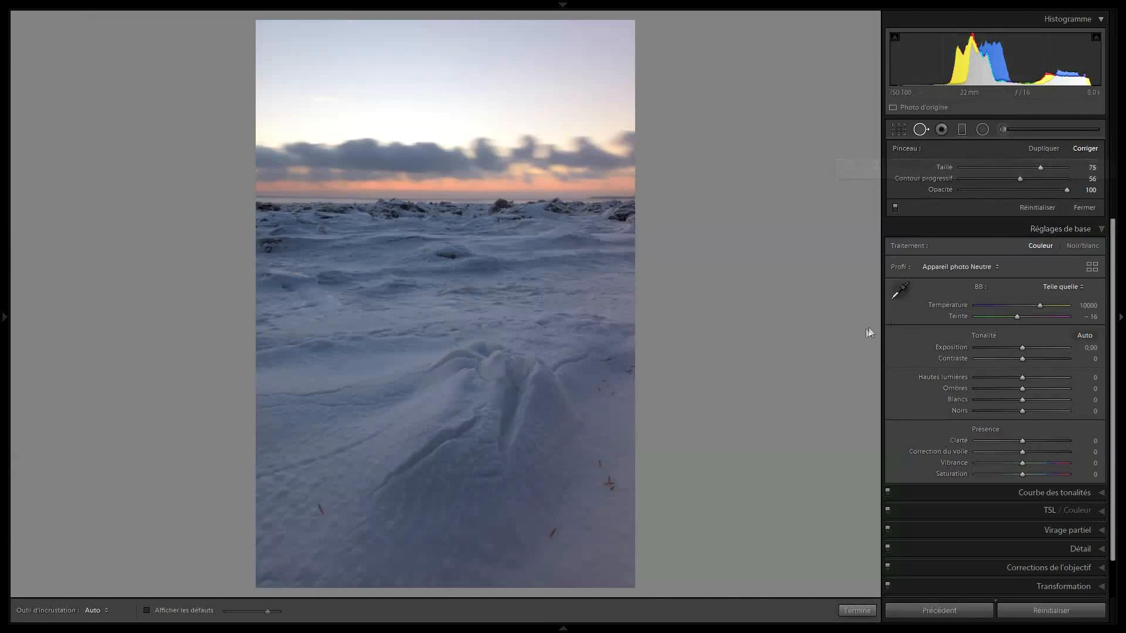
{"action": "mouse_move", "coordinate": [960, 4]}
{"action": "left_click", "coordinate": [1019, 178]}
Turn on the black-and-white spot visualization and raise its threshold until faint dust rings show in the sky
{"action": "left_click", "coordinate": [173, 613]}
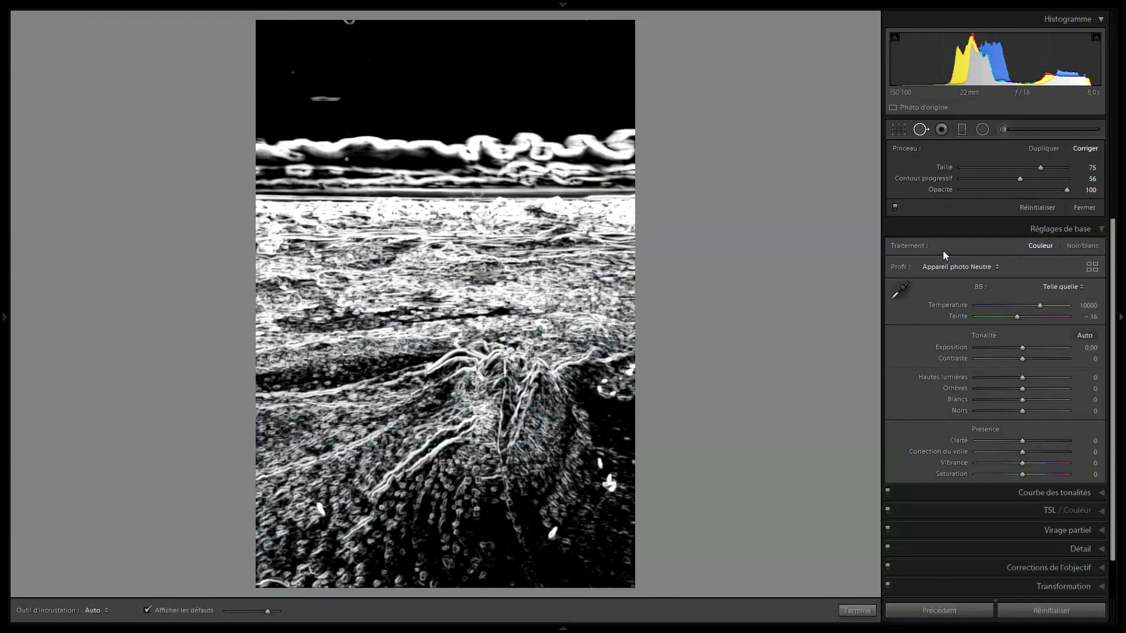
{"action": "mouse_move", "coordinate": [269, 614]}
{"action": "left_mouse_down"}
{"action": "mouse_move", "coordinate": [244, 613]}
{"action": "mouse_move", "coordinate": [274, 613]}
{"action": "left_mouse_up"}
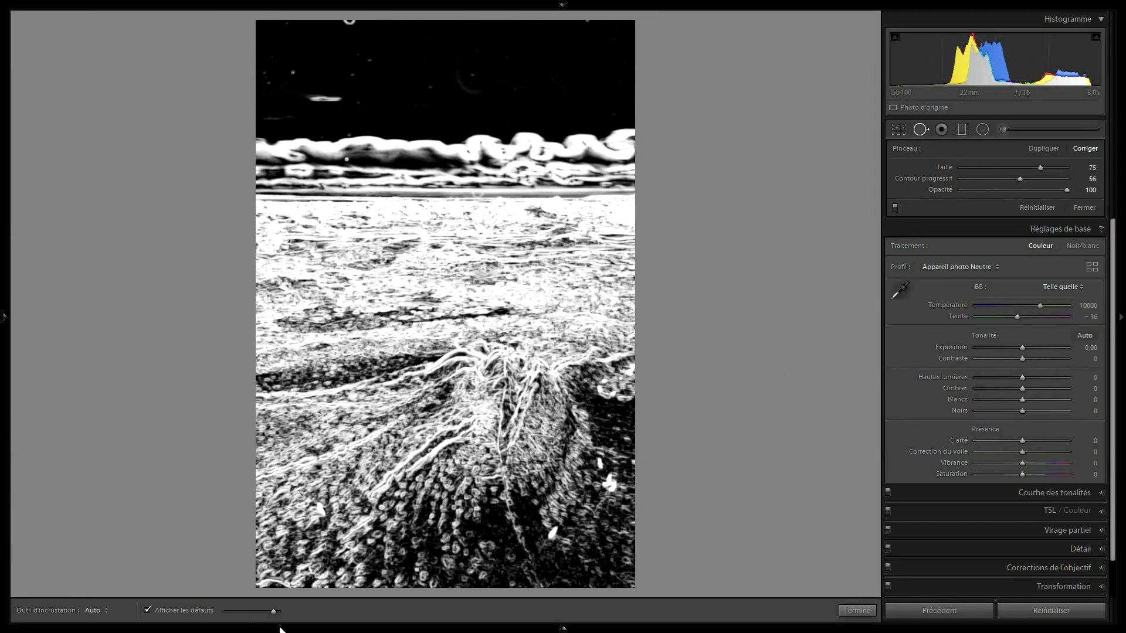
{"action": "left_click_drag", "start_coordinate": [274, 614], "coordinate": [276, 613]}
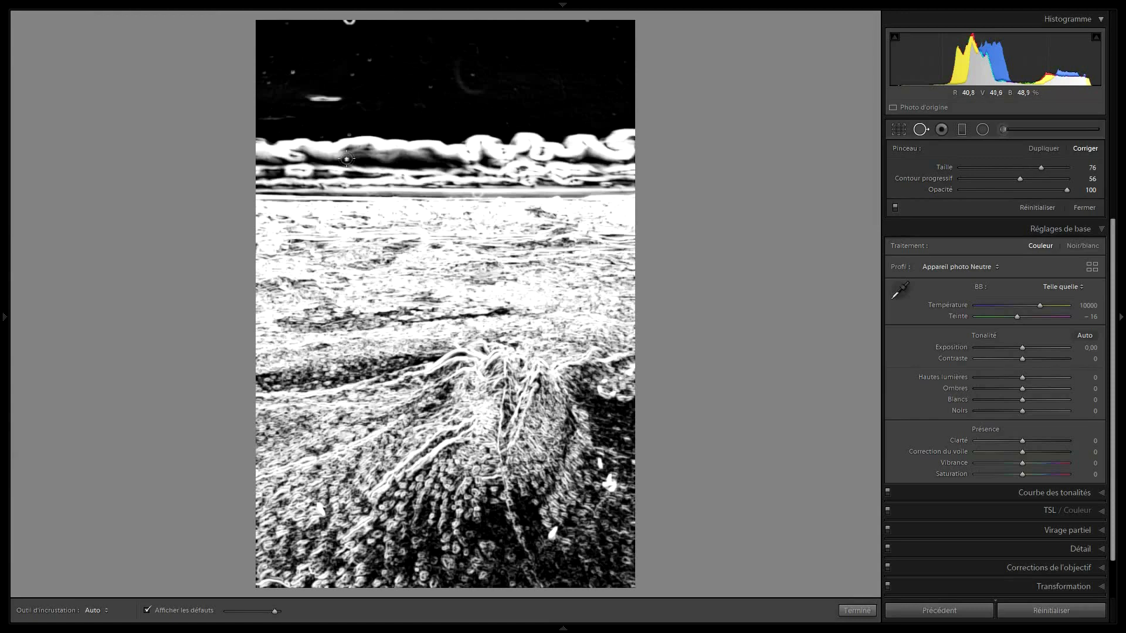
Reduce the healing brush size to 66 and heal the white spot inside the cloud band
{"action": "left_click_drag", "start_coordinate": [1041, 167], "coordinate": [1031, 168]}
{"action": "left_click", "coordinate": [349, 165]}
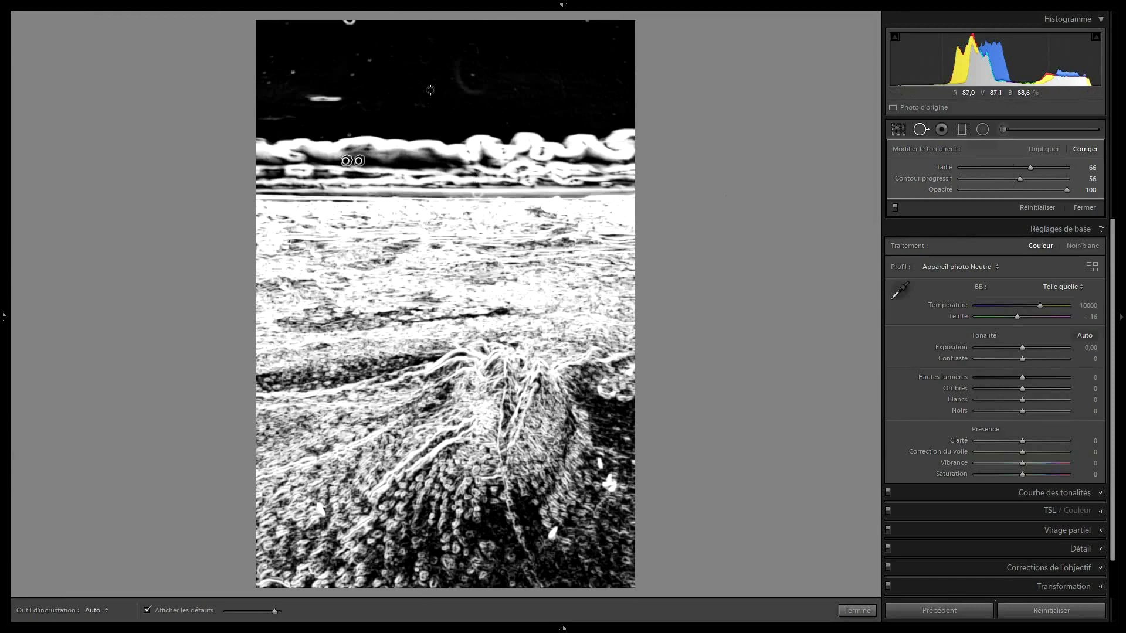
{"action": "mouse_move", "coordinate": [407, 100]}
{"action": "left_mouse_down"}
{"action": "mouse_move", "coordinate": [492, 42]}
{"action": "mouse_move", "coordinate": [556, 53]}
{"action": "mouse_move", "coordinate": [537, 95]}
{"action": "mouse_move", "coordinate": [498, 101]}
{"action": "left_mouse_up"}
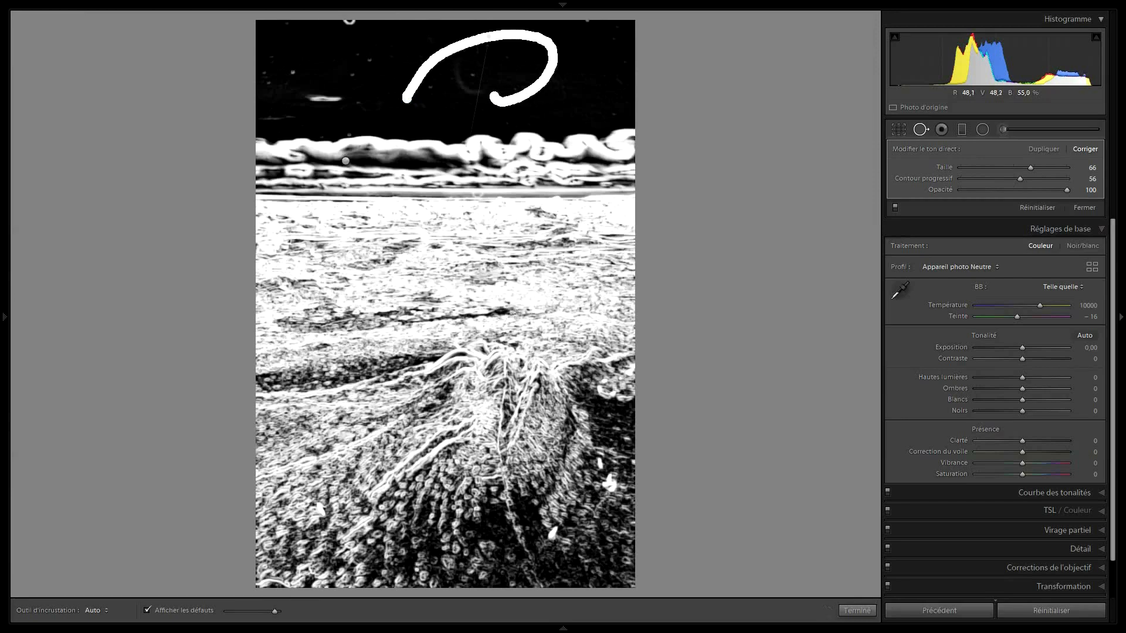
{"action": "mouse_move", "coordinate": [542, 5]}
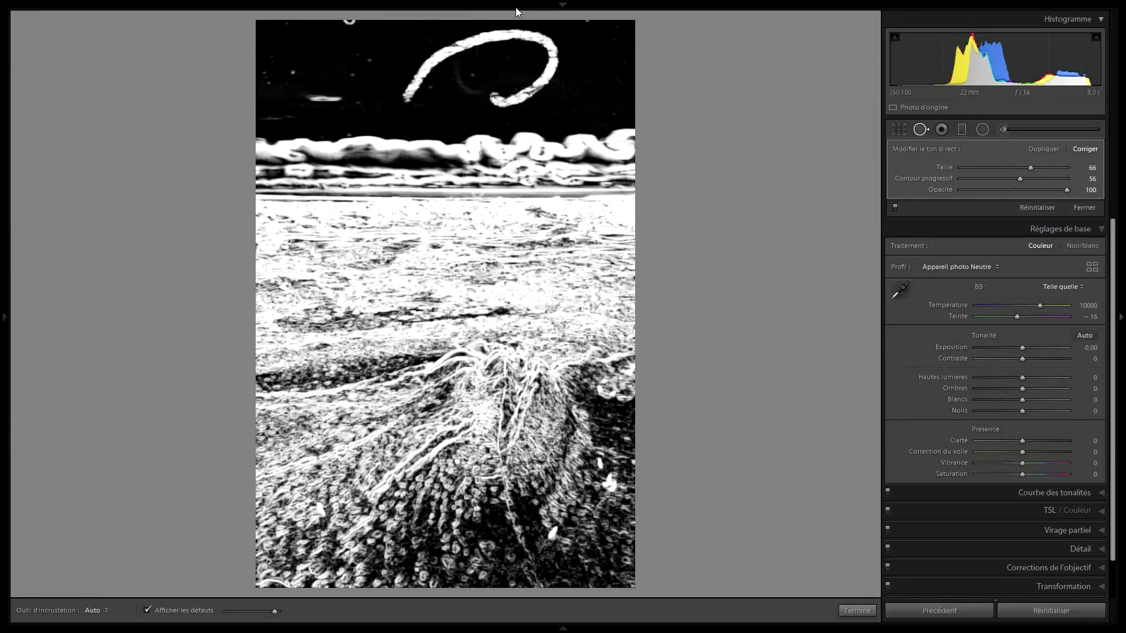
{"action": "key", "text": "Delete"}
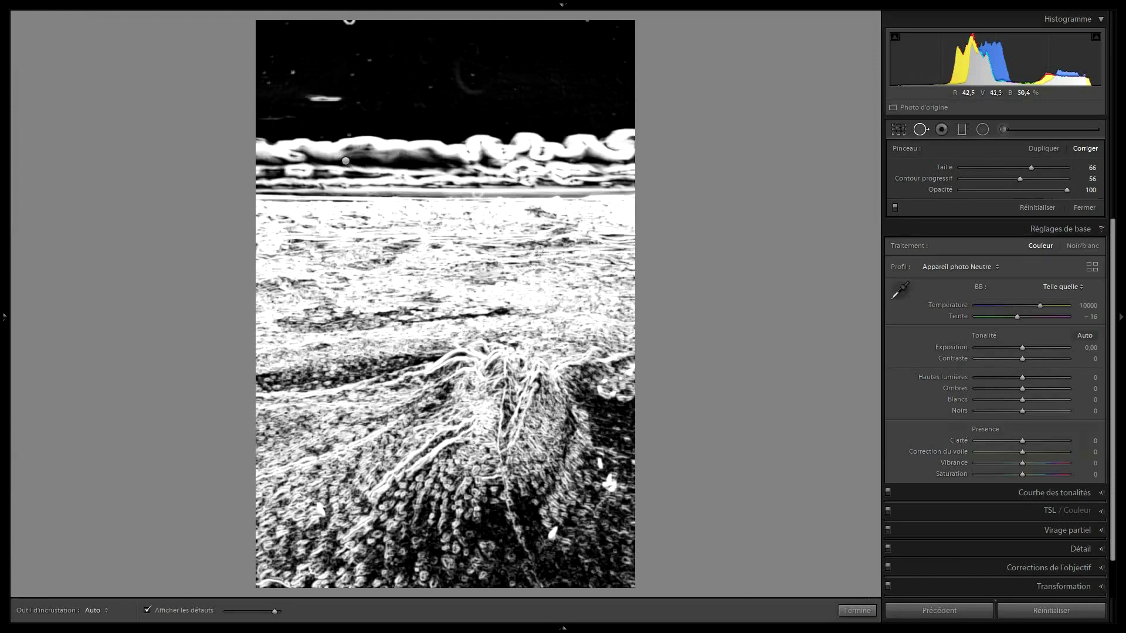
Heal the dust spots in the upper-right corner of the sky and along its top edge
{"action": "left_click", "coordinate": [613, 113]}
{"action": "left_click", "coordinate": [624, 62]}
{"action": "left_click", "coordinate": [614, 39]}
{"action": "left_click", "coordinate": [616, 27]}
{"action": "left_click", "coordinate": [586, 23]}
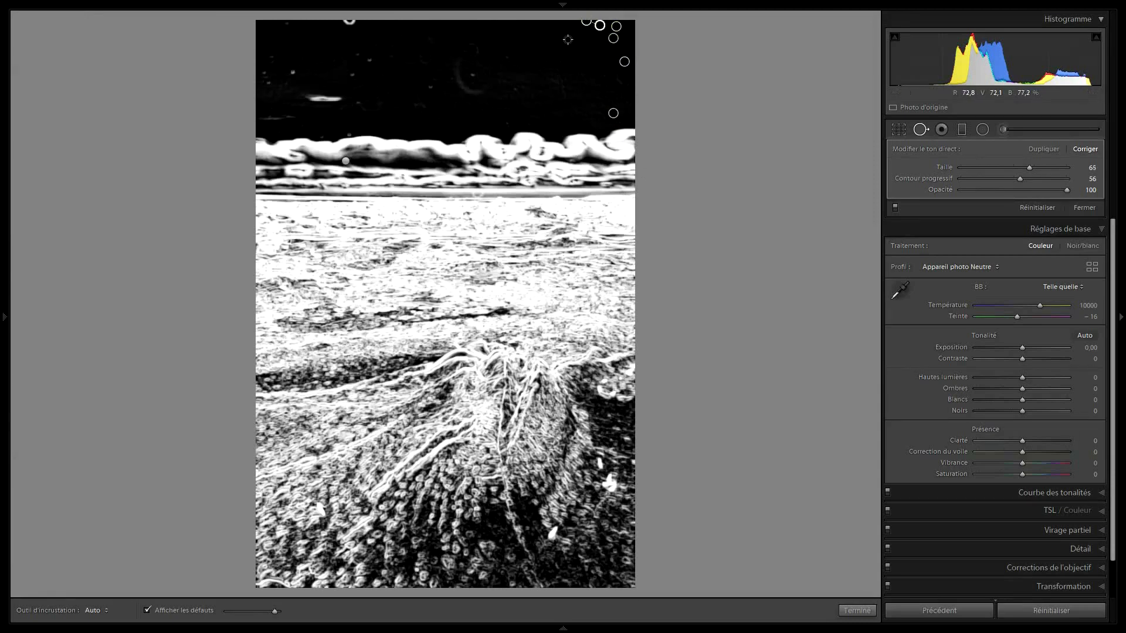
{"action": "left_click", "coordinate": [539, 21]}
{"action": "left_click", "coordinate": [567, 40]}
Move the selected heal's source onto clean sky beside it, and heal the three remaining dust rings around it
{"action": "left_click", "coordinate": [566, 36]}
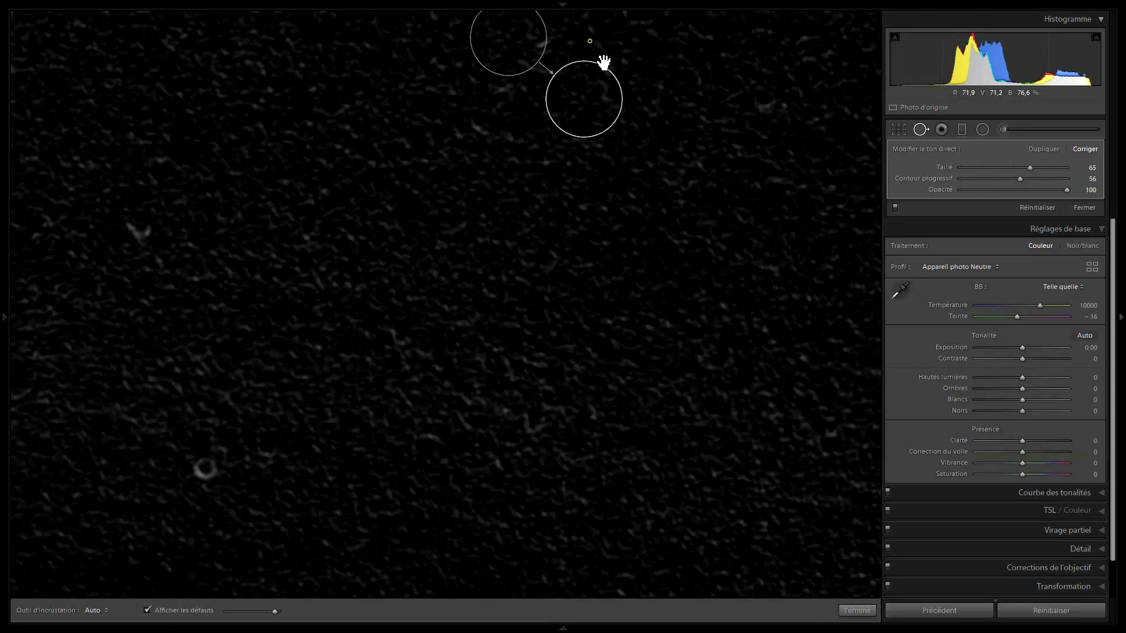
{"action": "left_click_drag", "start_coordinate": [604, 60], "coordinate": [613, 113]}
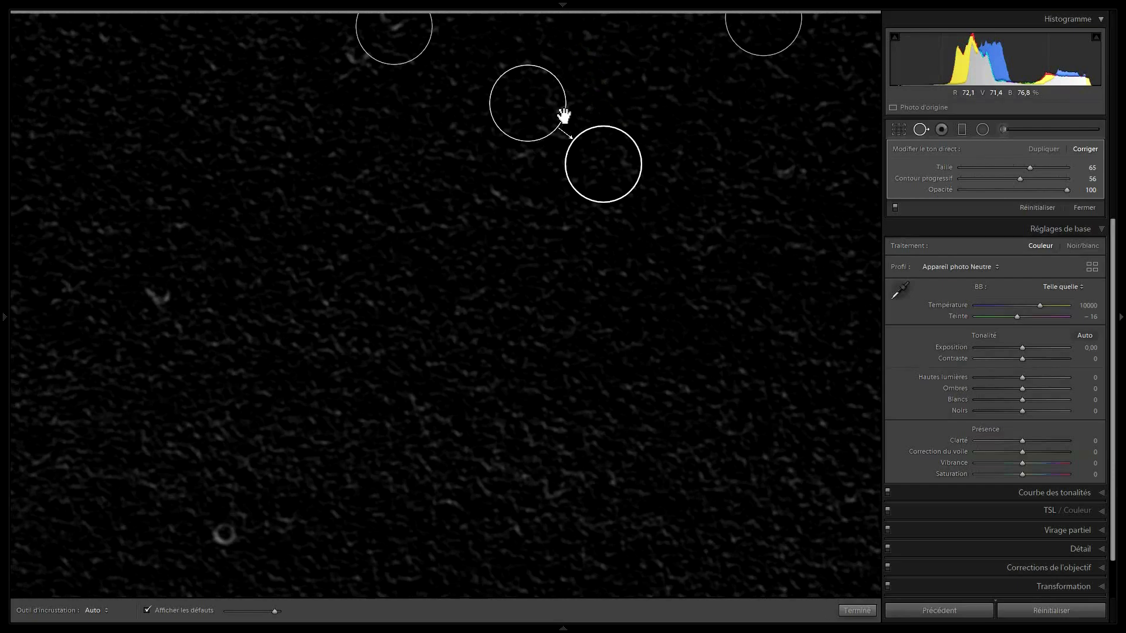
{"action": "left_click_drag", "start_coordinate": [538, 116], "coordinate": [522, 178]}
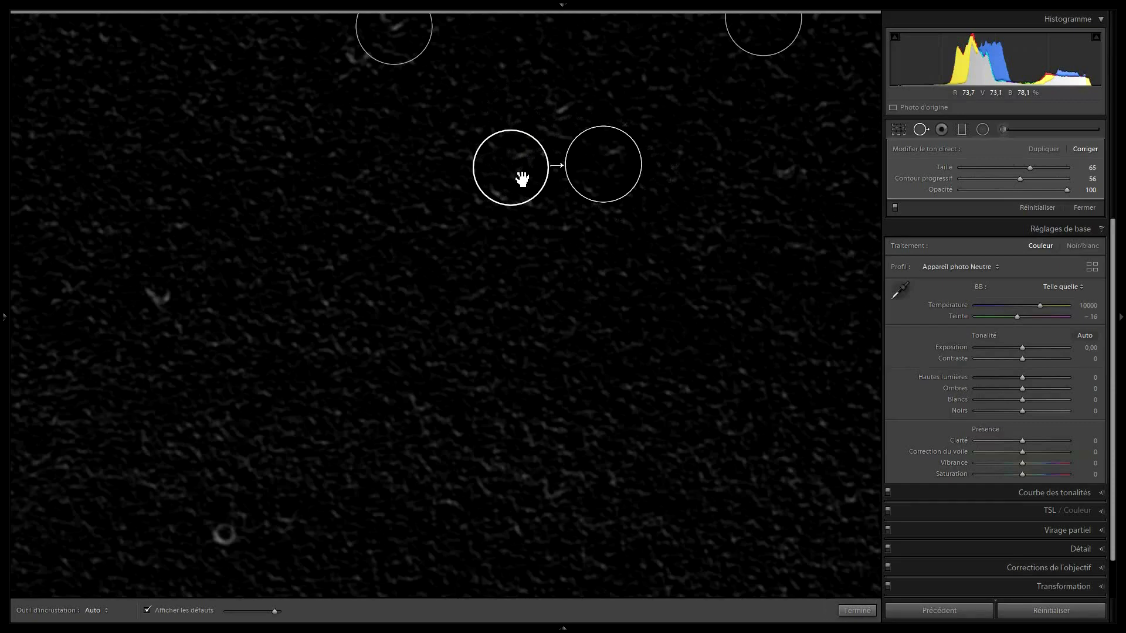
{"action": "left_click", "coordinate": [558, 103]}
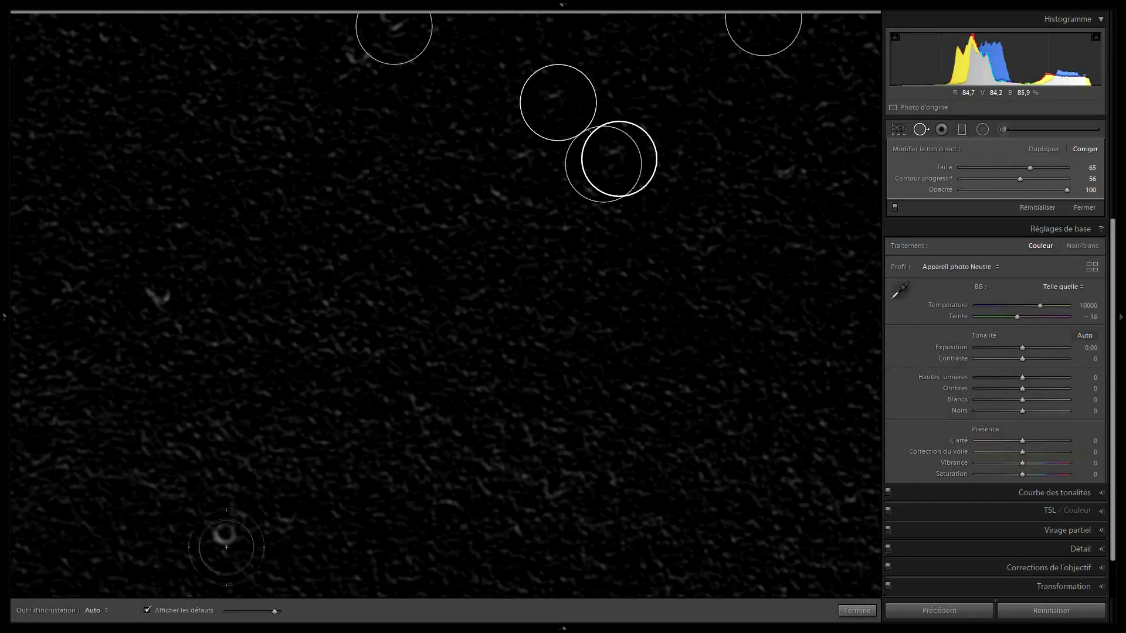
{"action": "left_click", "coordinate": [226, 540]}
{"action": "left_click", "coordinate": [154, 301]}
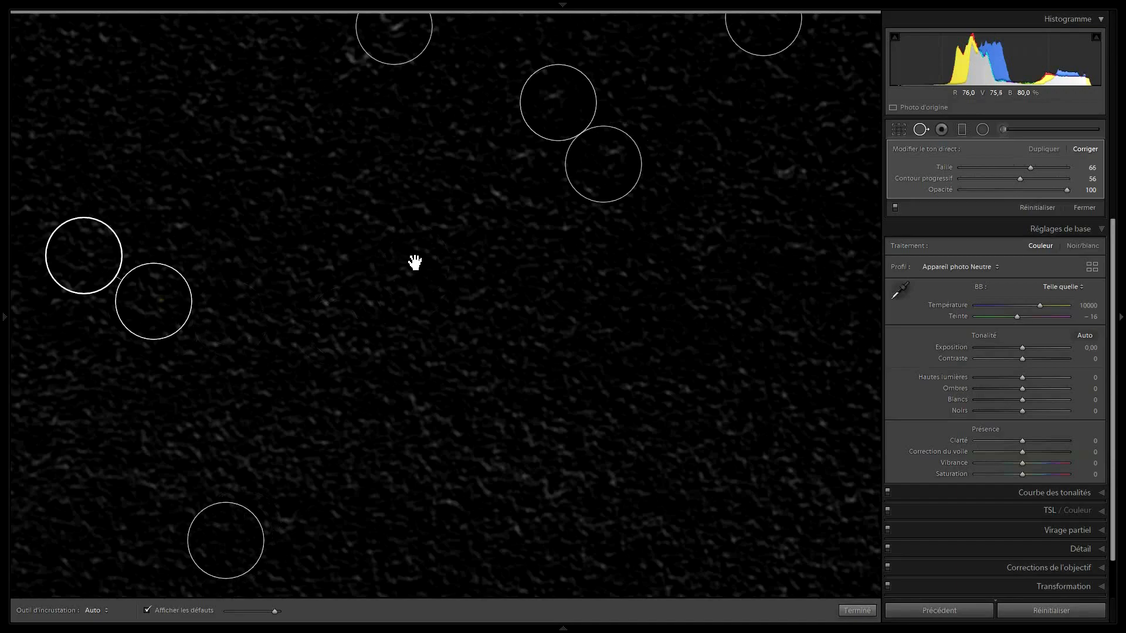
Heal the dust spots in the middle of the sky, down to just above the clouds
{"action": "left_click", "coordinate": [414, 262]}
{"action": "left_click", "coordinate": [477, 78]}
{"action": "left_click", "coordinate": [509, 124]}
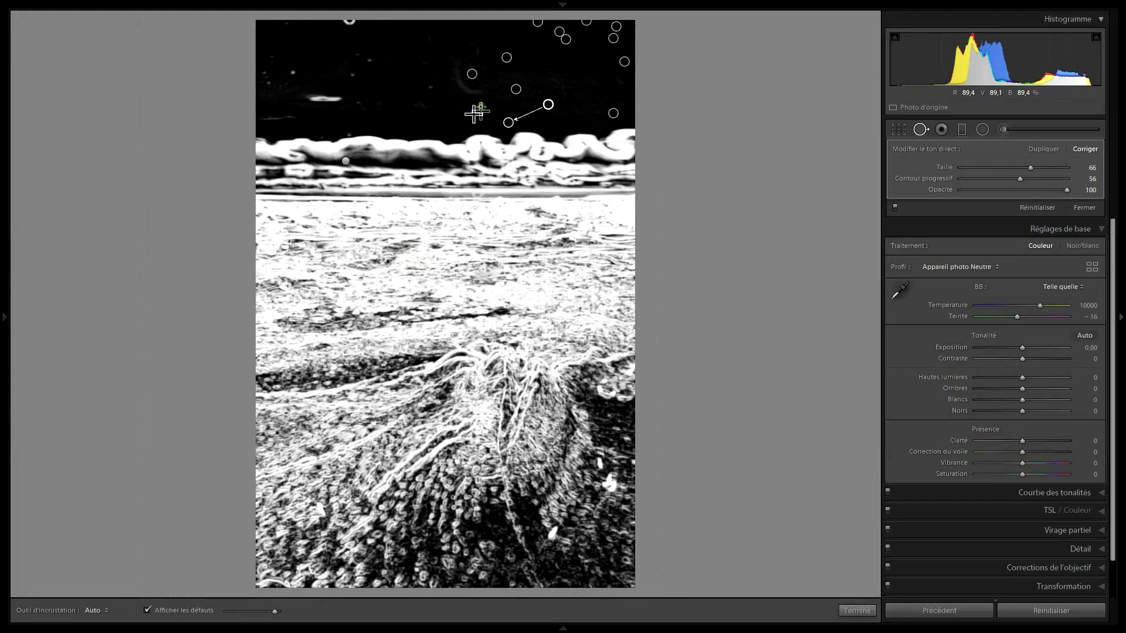
{"action": "left_click", "coordinate": [439, 118]}
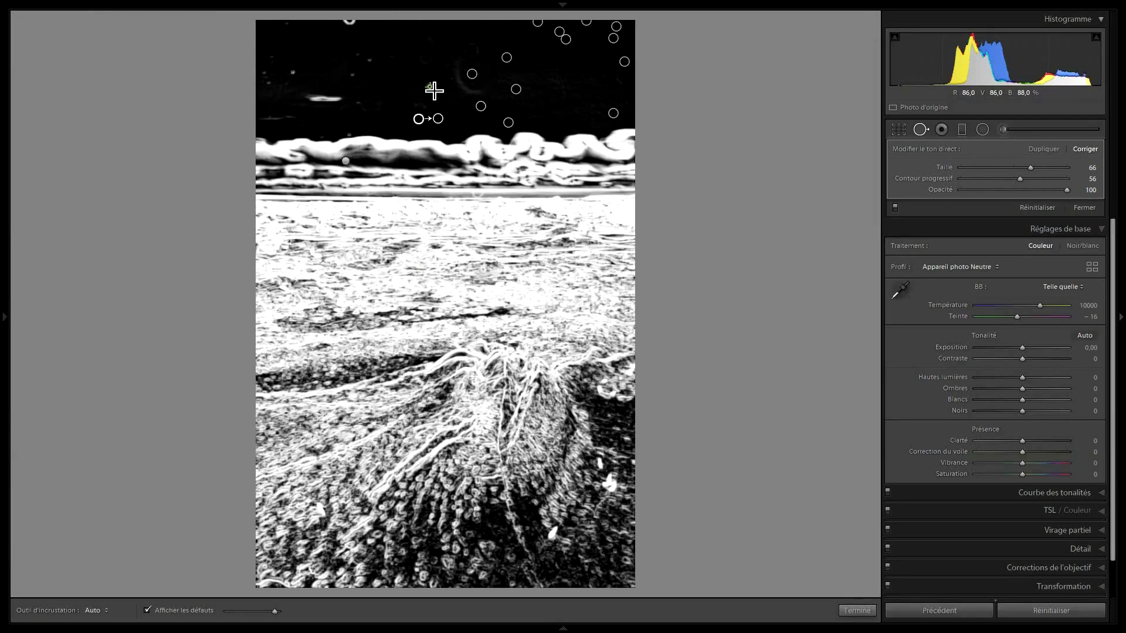
Heal the dust spots in the left-centre part of the sky, including two just above the clouds
{"action": "left_click", "coordinate": [368, 61]}
{"action": "left_click", "coordinate": [358, 54]}
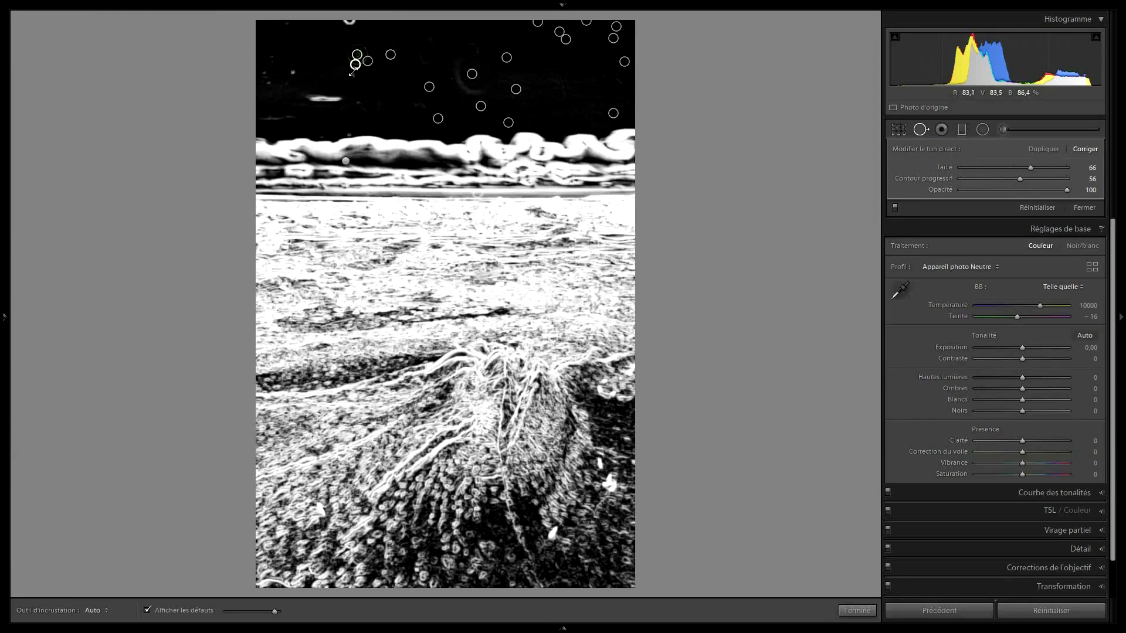
{"action": "left_click", "coordinate": [356, 102]}
{"action": "left_click", "coordinate": [349, 134]}
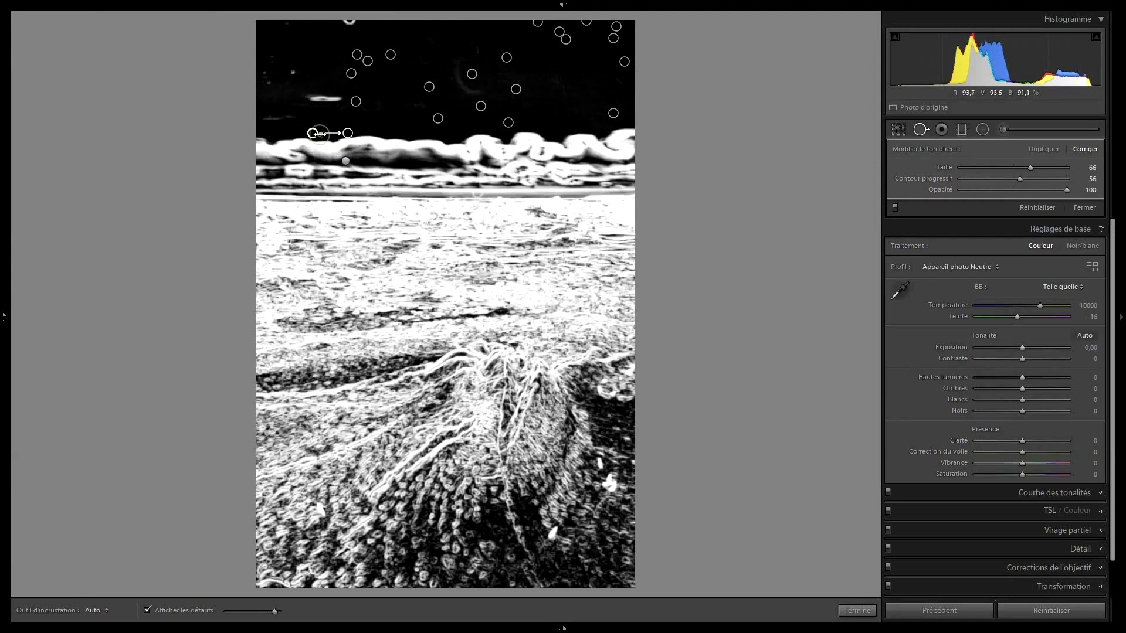
{"action": "left_click", "coordinate": [322, 136]}
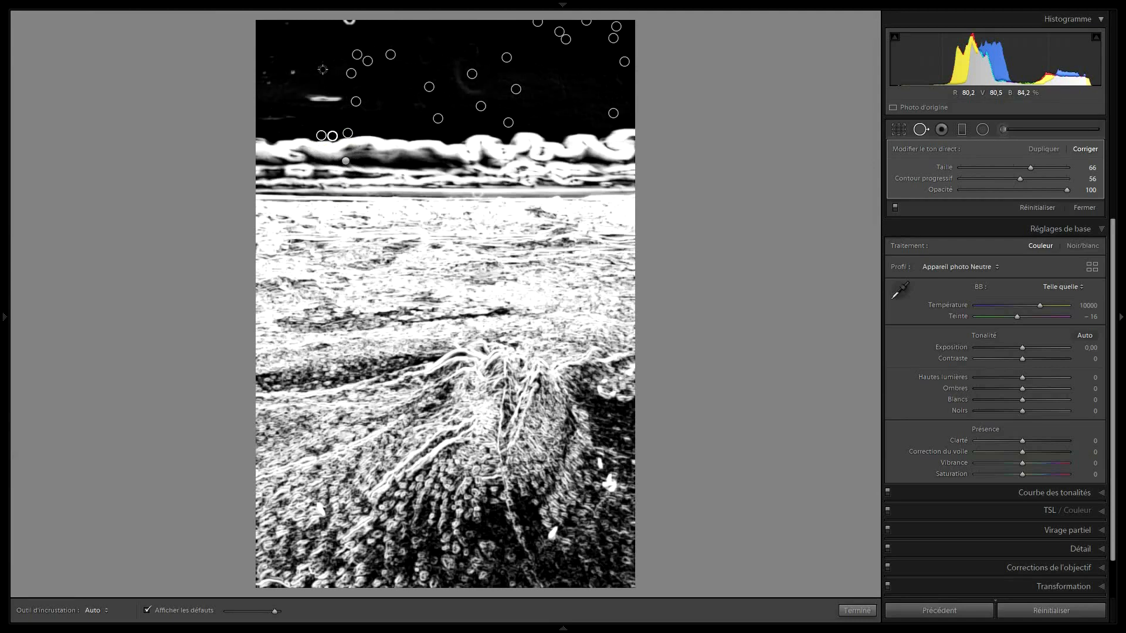
Heal the dust spots near the sky's left edge and one at the top edge by the upper-left corner
{"action": "left_click", "coordinate": [292, 74]}
{"action": "left_click", "coordinate": [273, 58]}
{"action": "left_click", "coordinate": [265, 72]}
{"action": "left_click", "coordinate": [268, 82]}
{"action": "left_click", "coordinate": [289, 23]}
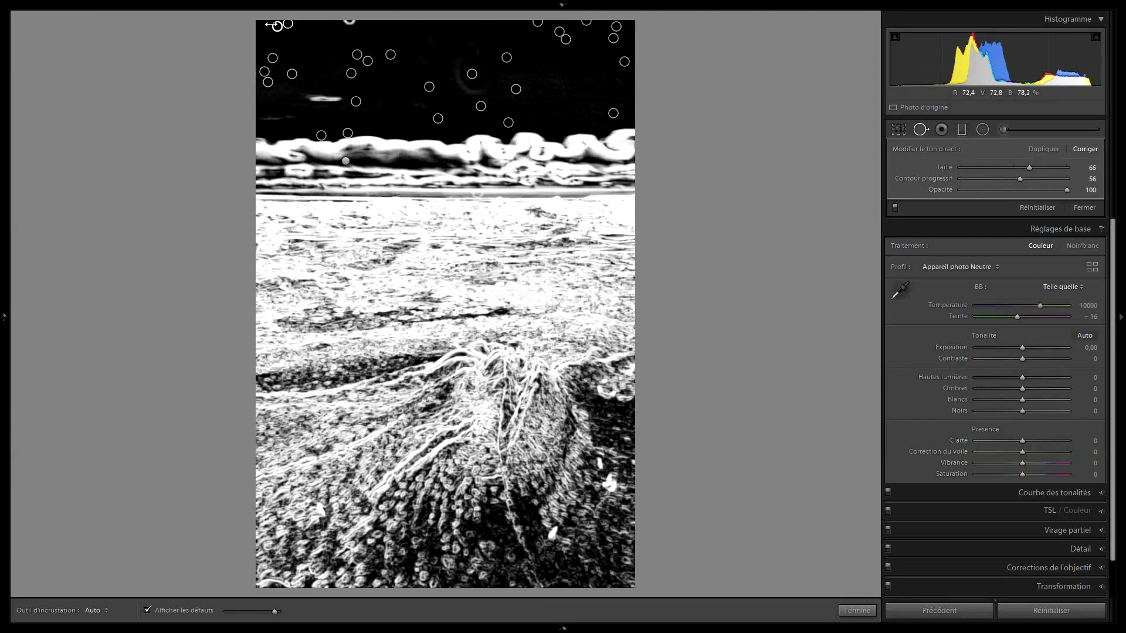
Move the source of the top-left corner heal onto clean sky and heal the spot beside it
{"action": "left_click", "coordinate": [277, 27]}
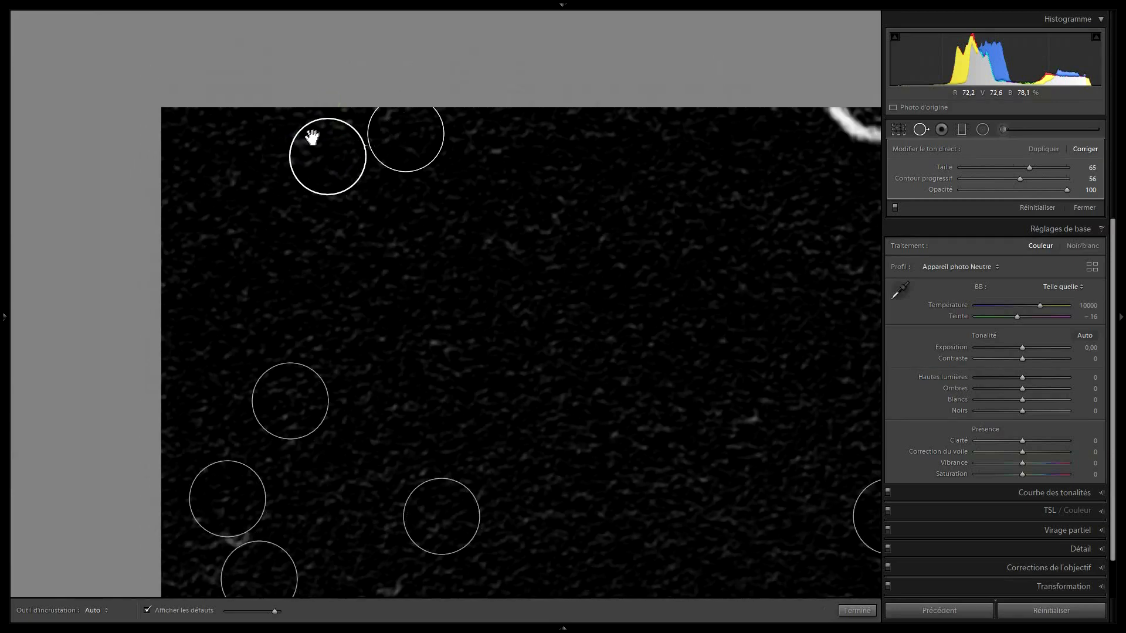
{"action": "left_click_drag", "start_coordinate": [329, 176], "coordinate": [357, 206]}
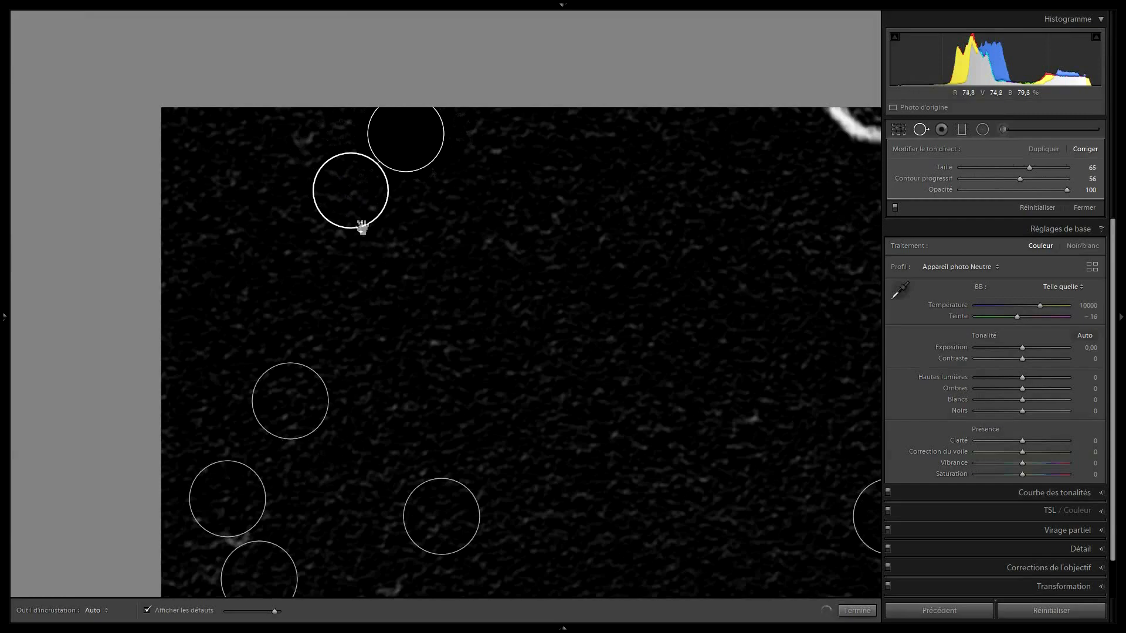
{"action": "left_click", "coordinate": [304, 135]}
{"action": "key", "text": "z"}
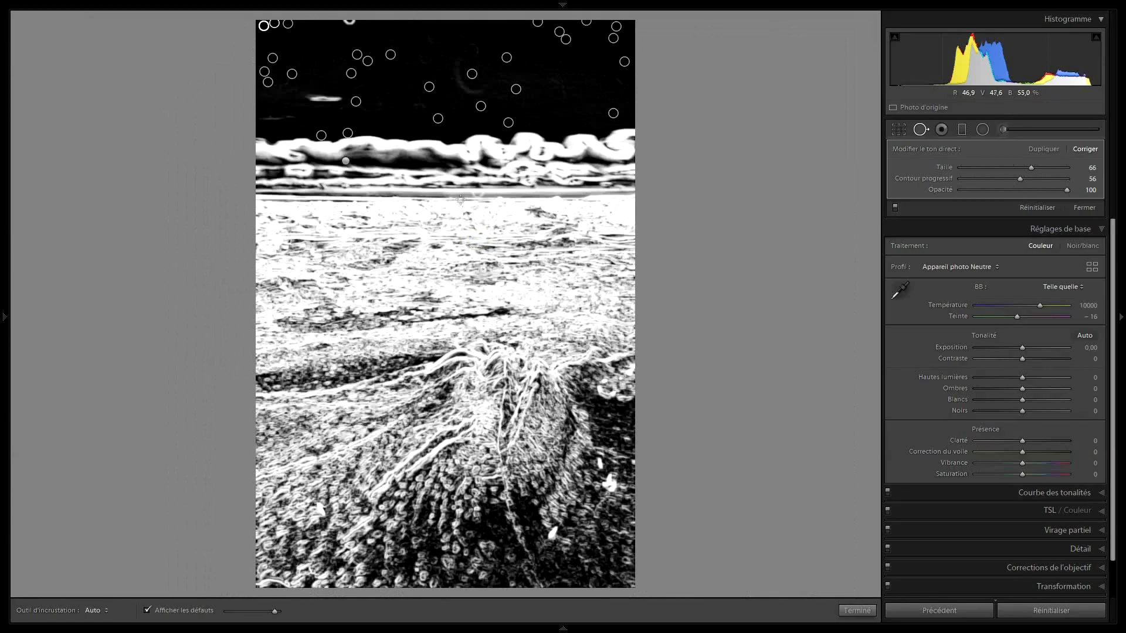
Heal the dust spots low in the sky's left part, just above the clouds, reducing the brush size to 55
{"action": "key", "text": "space"}
{"action": "left_click", "coordinate": [296, 140]}
{"action": "left_click_drag", "start_coordinate": [344, 164], "coordinate": [411, 271]}
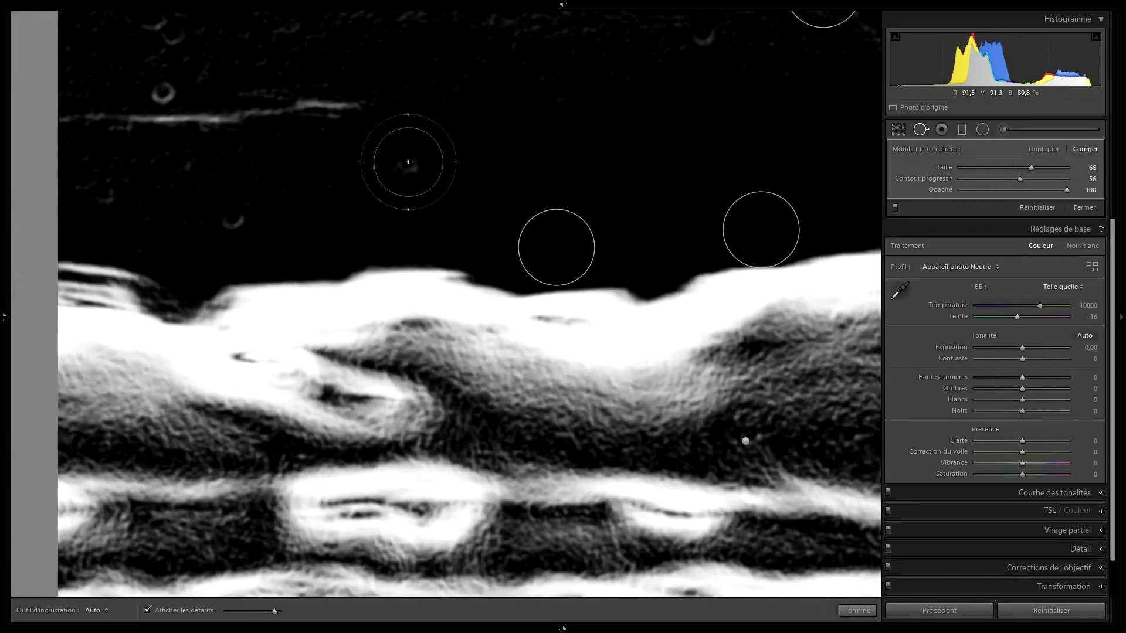
{"action": "scroll", "coordinate": [405, 159], "scroll_direction": "down", "scroll_amount": 2}
{"action": "scroll", "coordinate": [405, 160], "scroll_direction": "down", "scroll_amount": 2}
{"action": "left_click", "coordinate": [405, 160]}
{"action": "left_click", "coordinate": [235, 214]}
{"action": "left_click_drag", "start_coordinate": [169, 188], "coordinate": [164, 89]}
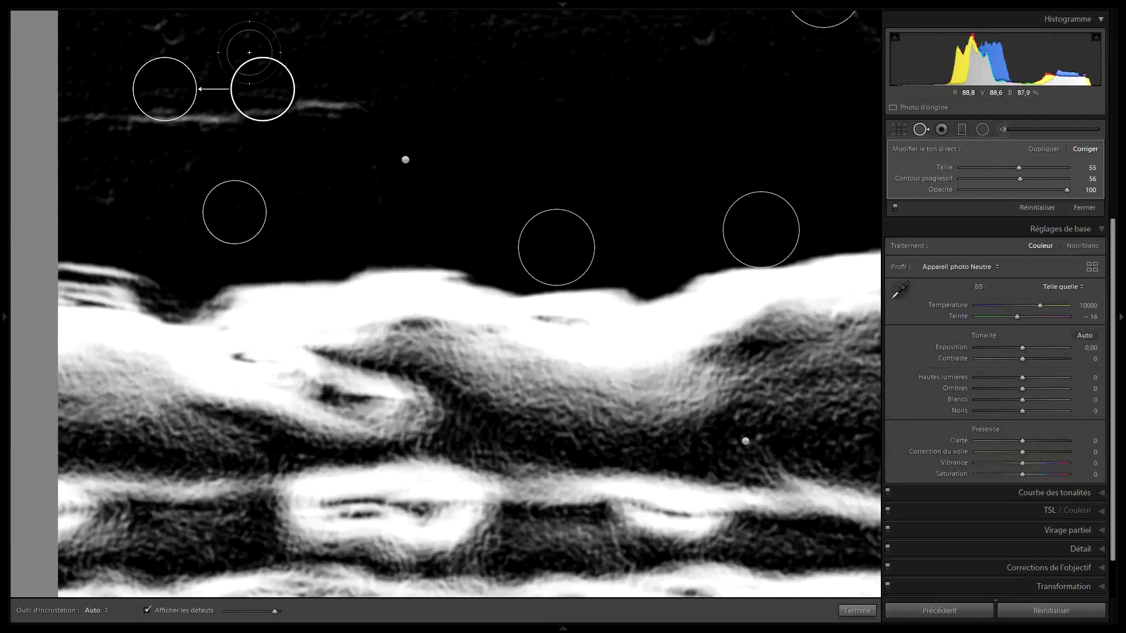
Heal the dust spot above the thin streak near the sky's left edge and the one beneath the bright cloud streak
{"action": "left_click_drag", "start_coordinate": [398, 188], "coordinate": [532, 327]}
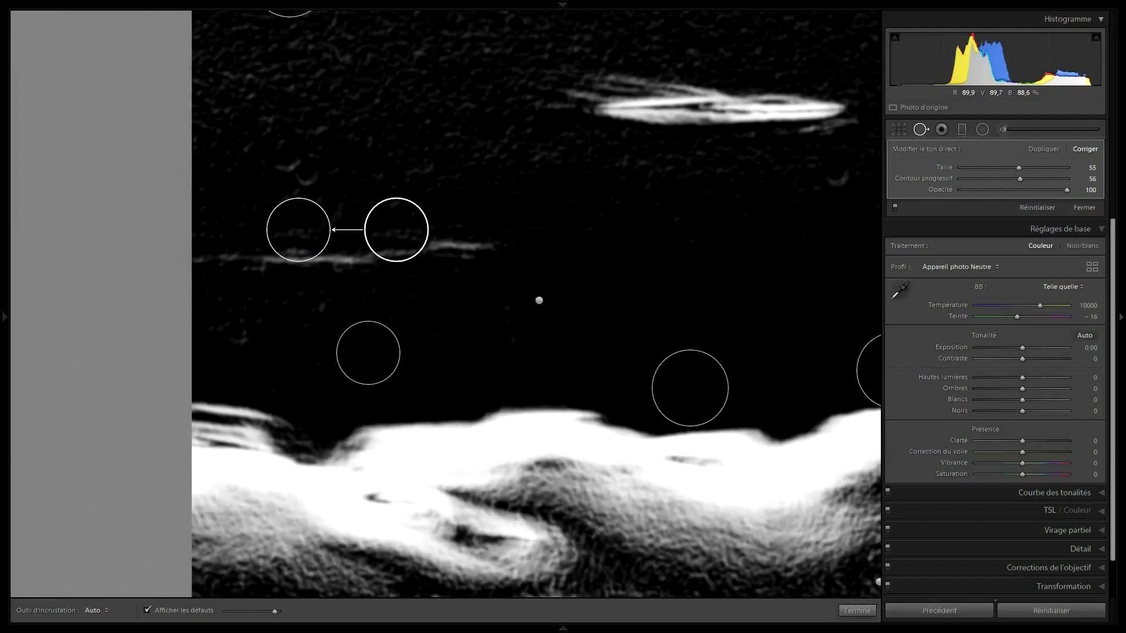
{"action": "left_click", "coordinate": [295, 168]}
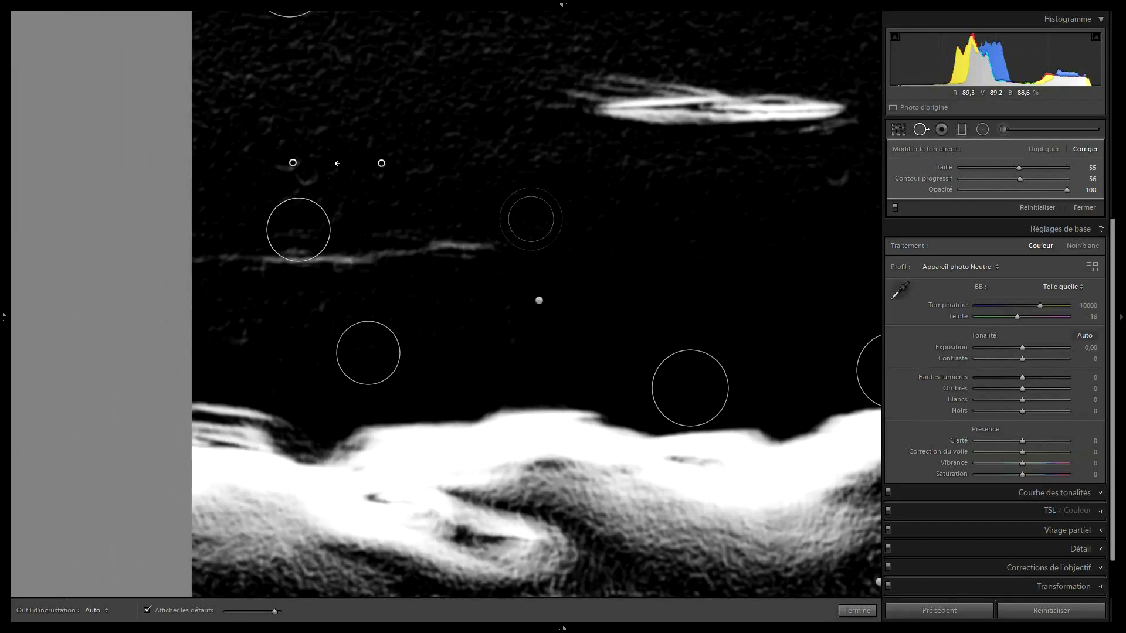
{"action": "key", "text": "ctrl+z"}
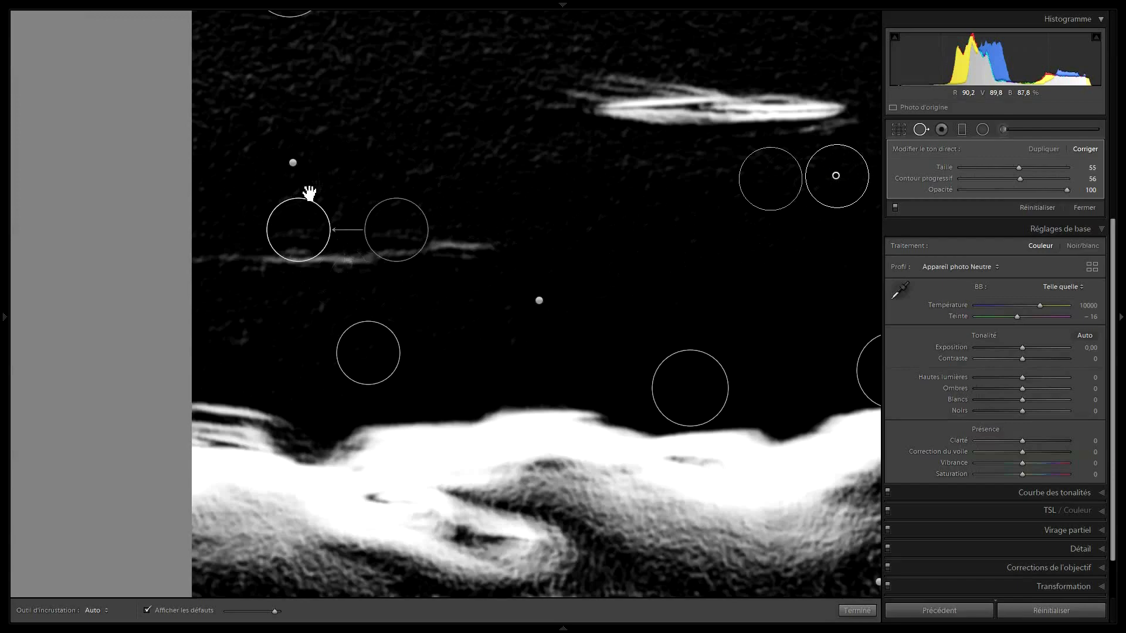
Move the source of the heal on the thin streak near the left edge onto clean sky beside the photo's border
{"action": "left_click", "coordinate": [303, 254]}
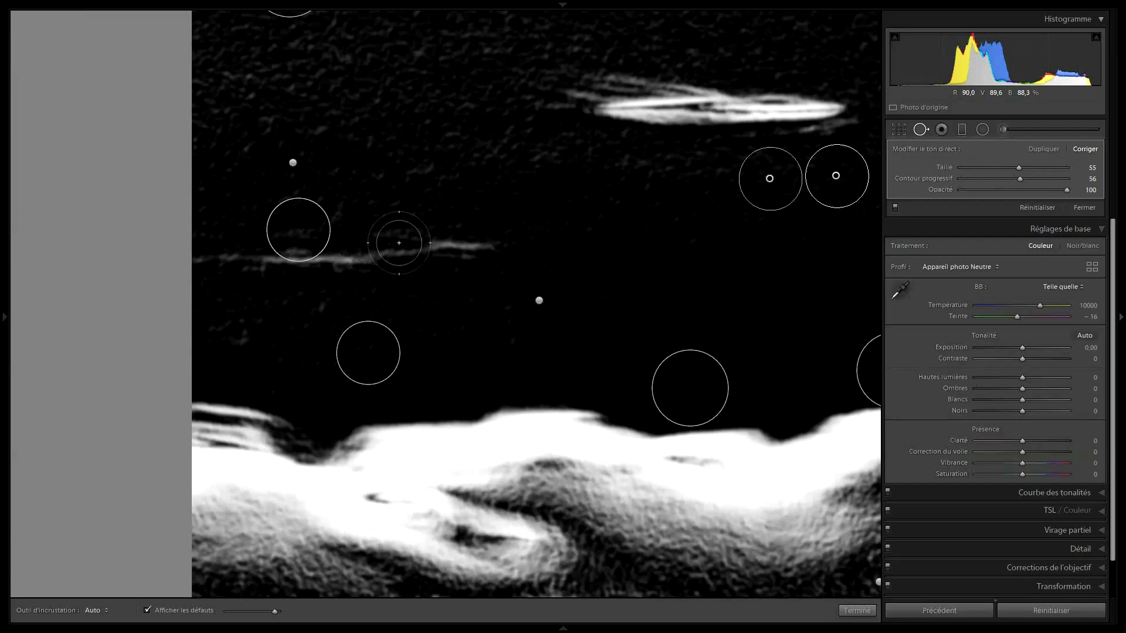
{"action": "left_click", "coordinate": [298, 241]}
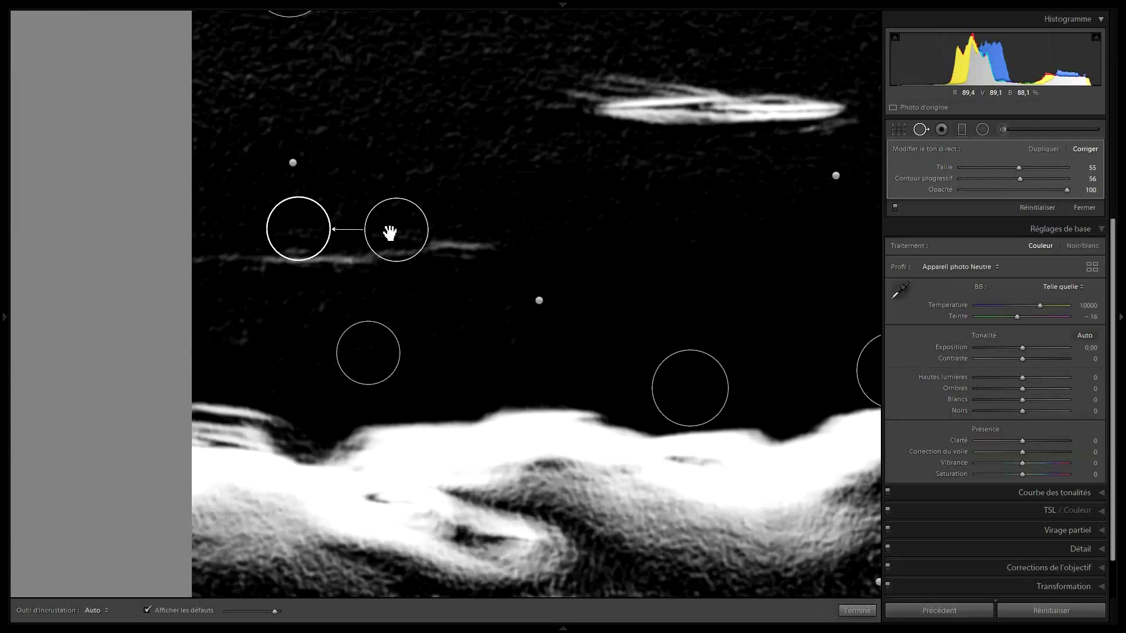
{"action": "left_click_drag", "start_coordinate": [395, 236], "coordinate": [234, 237]}
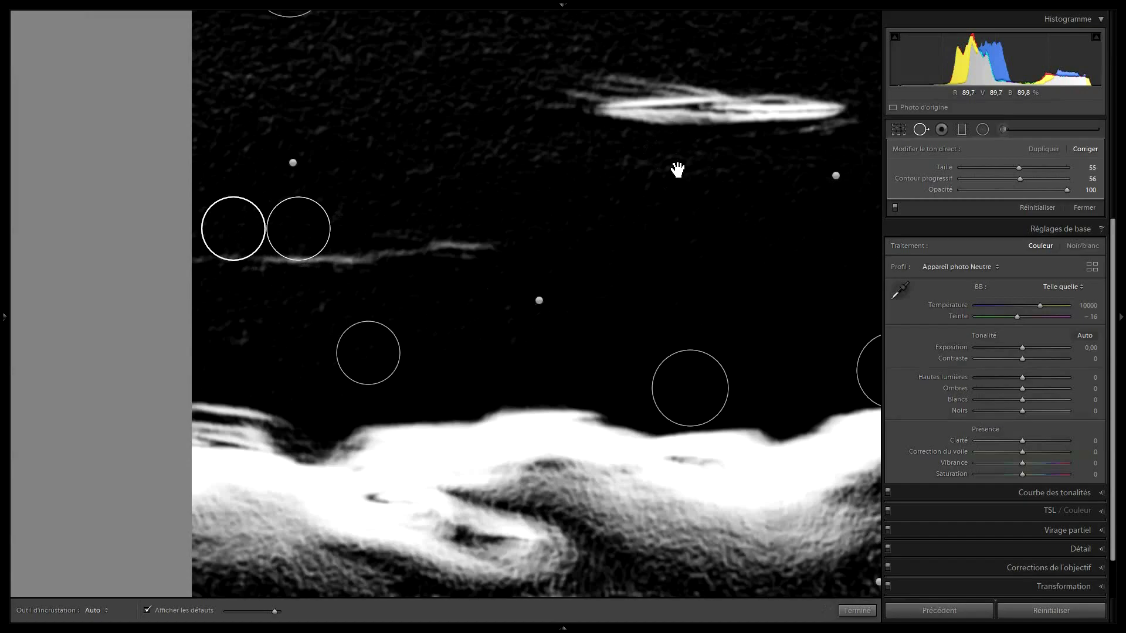
{"action": "left_click", "coordinate": [673, 170]}
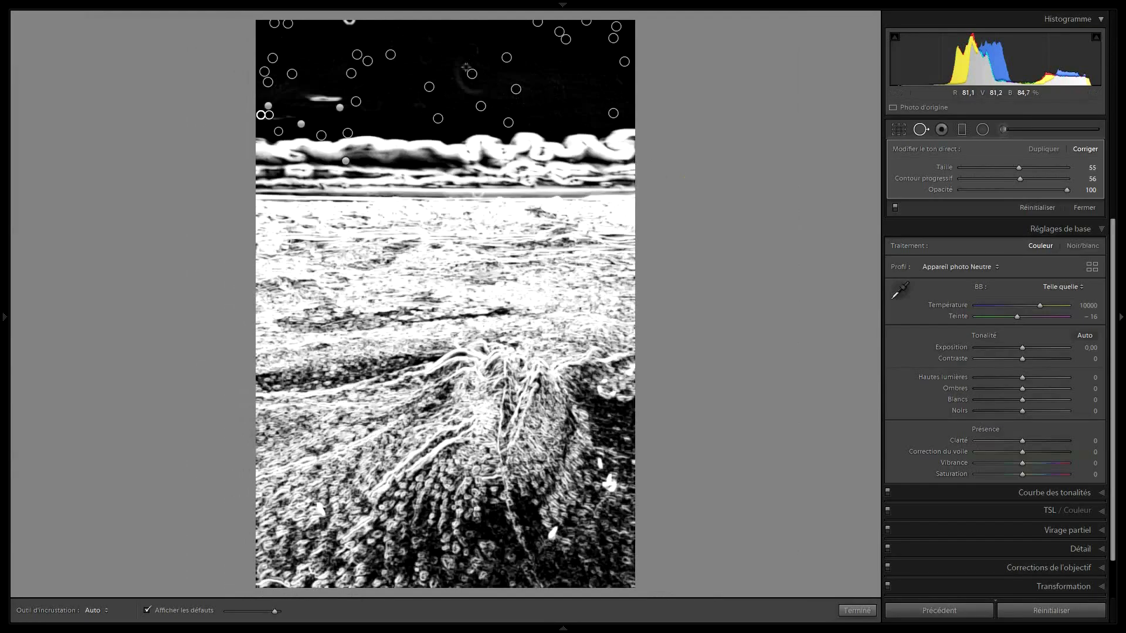
Paint a curved heal over the pair of faint spots in the upper centre-right of the sky
{"action": "left_click", "coordinate": [480, 51]}
{"action": "mouse_move", "coordinate": [499, 116]}
{"action": "left_mouse_down"}
{"action": "mouse_move", "coordinate": [494, 82]}
{"action": "mouse_move", "coordinate": [447, 66]}
{"action": "left_mouse_up"}
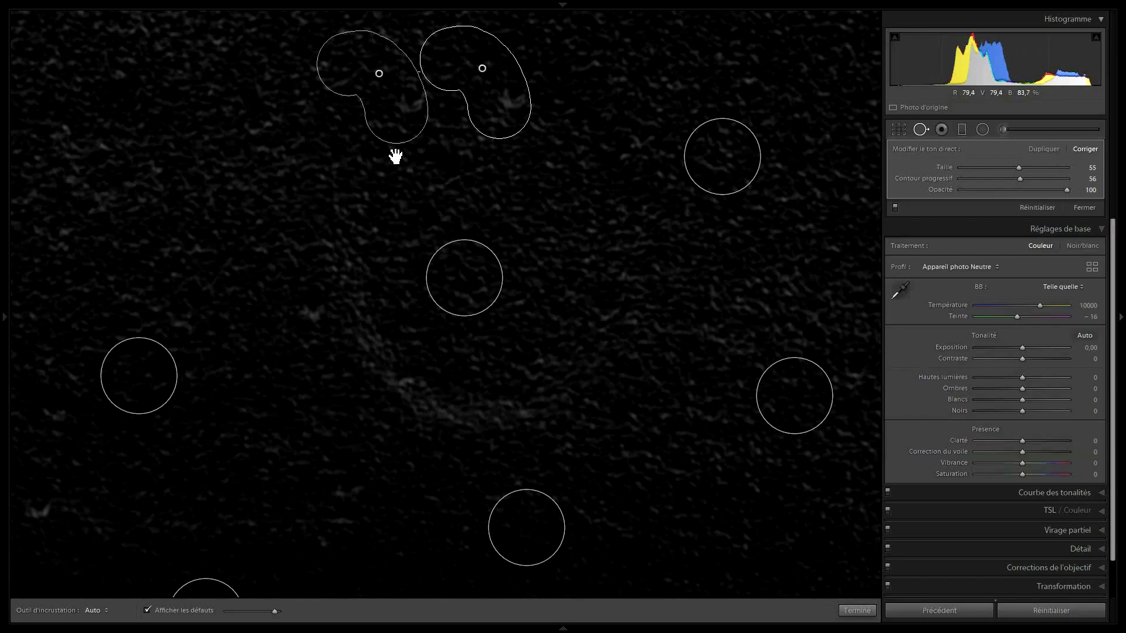
{"action": "left_click", "coordinate": [392, 156]}
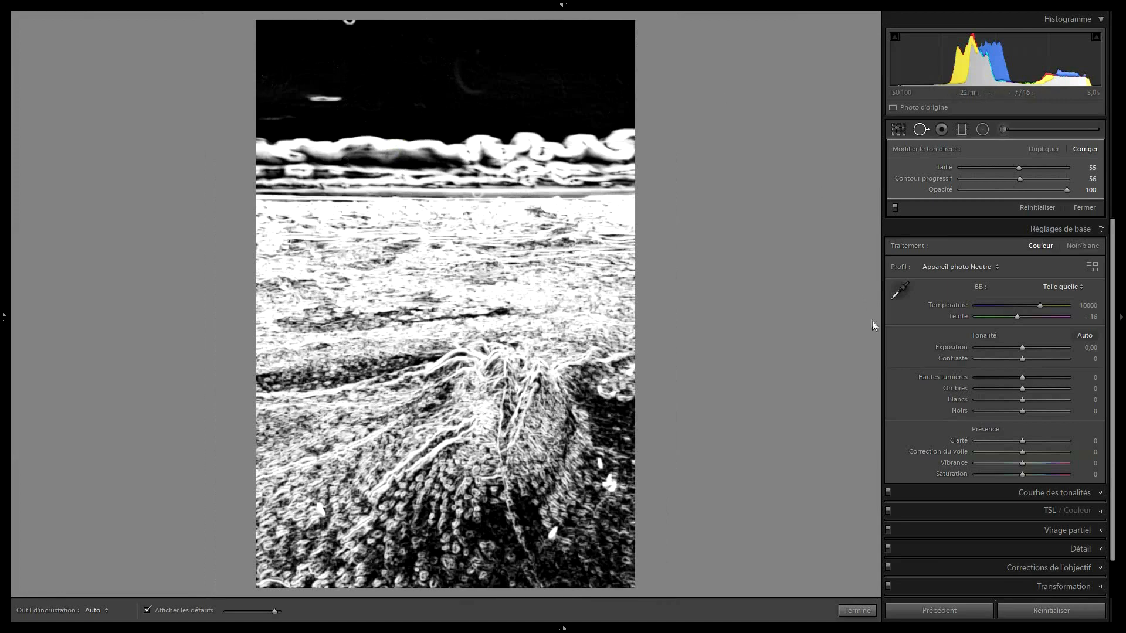
Lower the spot visualization threshold and heal the remaining spot on the sky's top edge
{"action": "left_click_drag", "start_coordinate": [275, 611], "coordinate": [266, 611]}
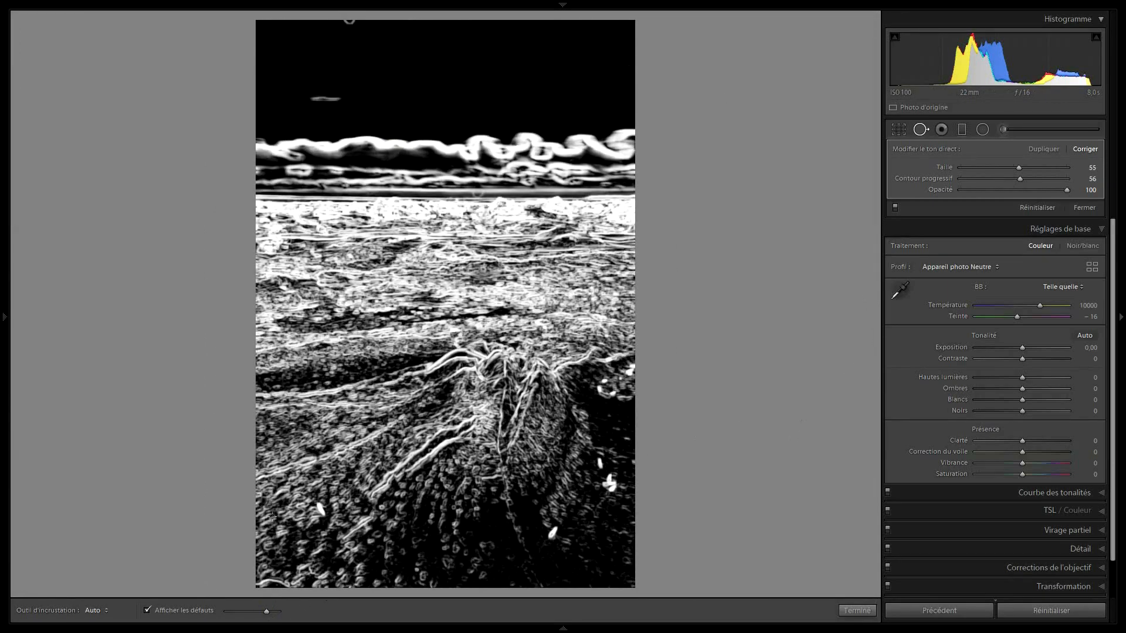
{"action": "left_click_drag", "start_coordinate": [345, 21], "coordinate": [352, 26]}
{"action": "key", "text": "space"}
{"action": "left_click", "coordinate": [572, 46]}
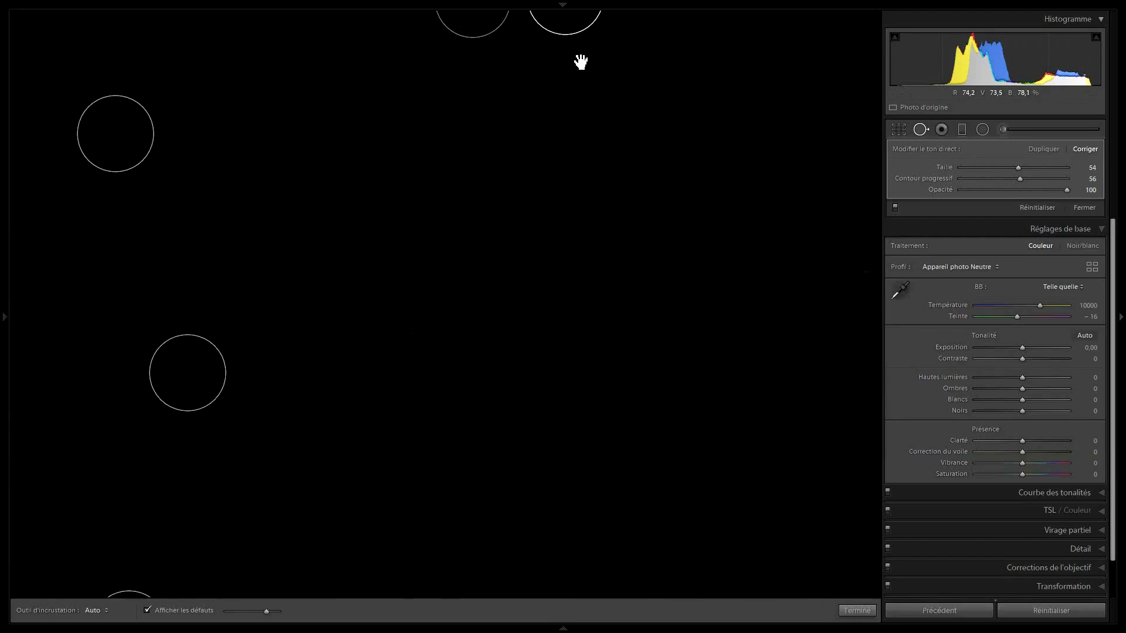
{"action": "left_click", "coordinate": [579, 60]}
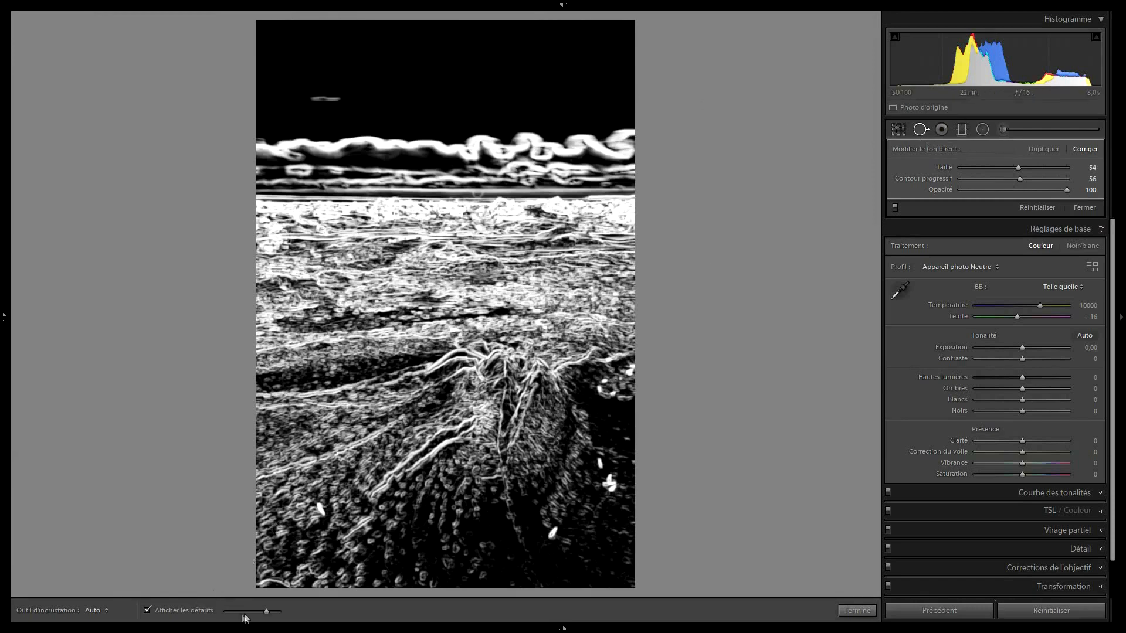
Turn off spot visualization and heal the isolated twigs in the lower part of the snow, including the one above the leaf cluster
{"action": "left_click", "coordinate": [190, 615]}
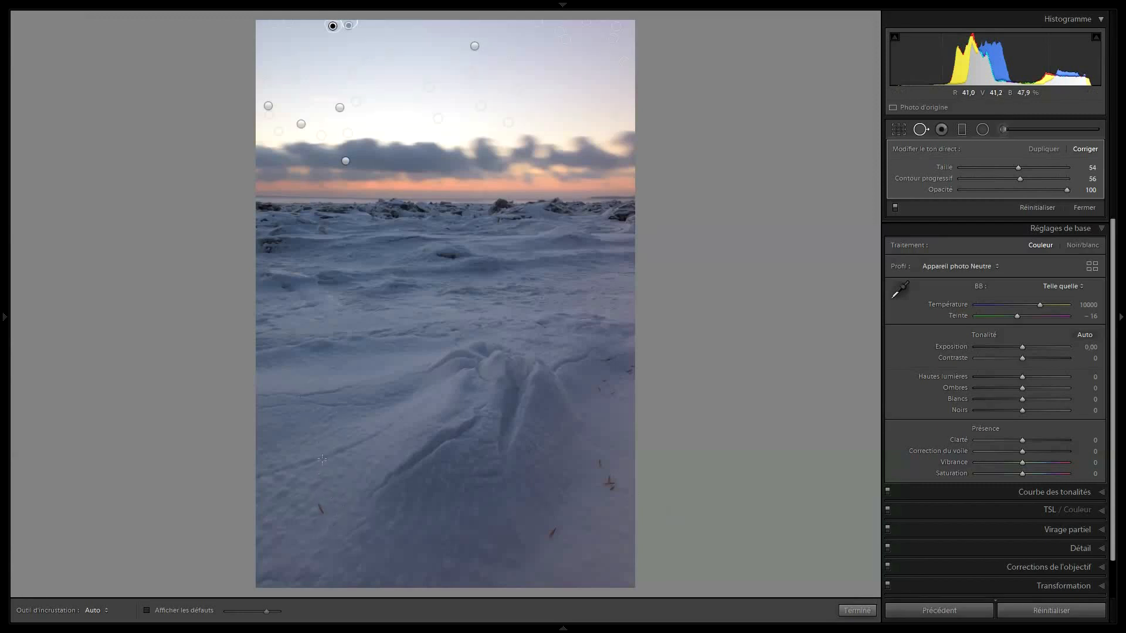
{"action": "left_click_drag", "start_coordinate": [319, 507], "coordinate": [317, 505]}
{"action": "left_click", "coordinate": [551, 533]}
{"action": "left_click_drag", "start_coordinate": [599, 461], "coordinate": [606, 470]}
{"action": "left_click", "coordinate": [618, 489]}
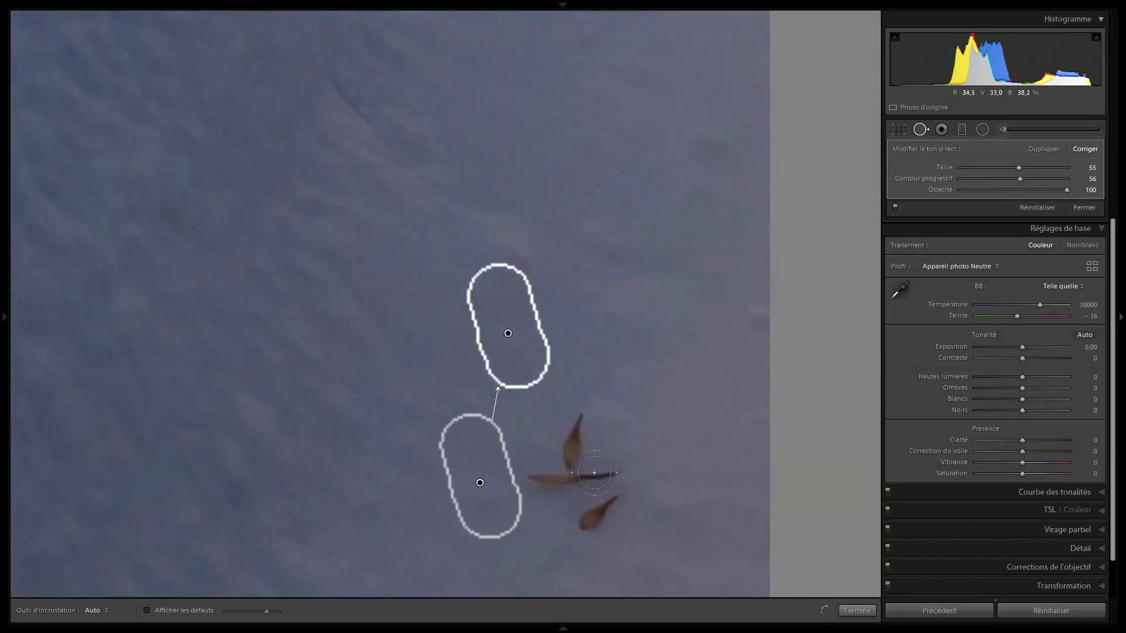
Paint out the brown leaf cluster near the snow's lower-right edge and its leftover specks at brush size 40, and close spot removal
{"action": "mouse_move", "coordinate": [578, 468]}
{"action": "left_mouse_down"}
{"action": "mouse_move", "coordinate": [552, 484]}
{"action": "mouse_move", "coordinate": [617, 484]}
{"action": "mouse_move", "coordinate": [589, 520]}
{"action": "left_mouse_up"}
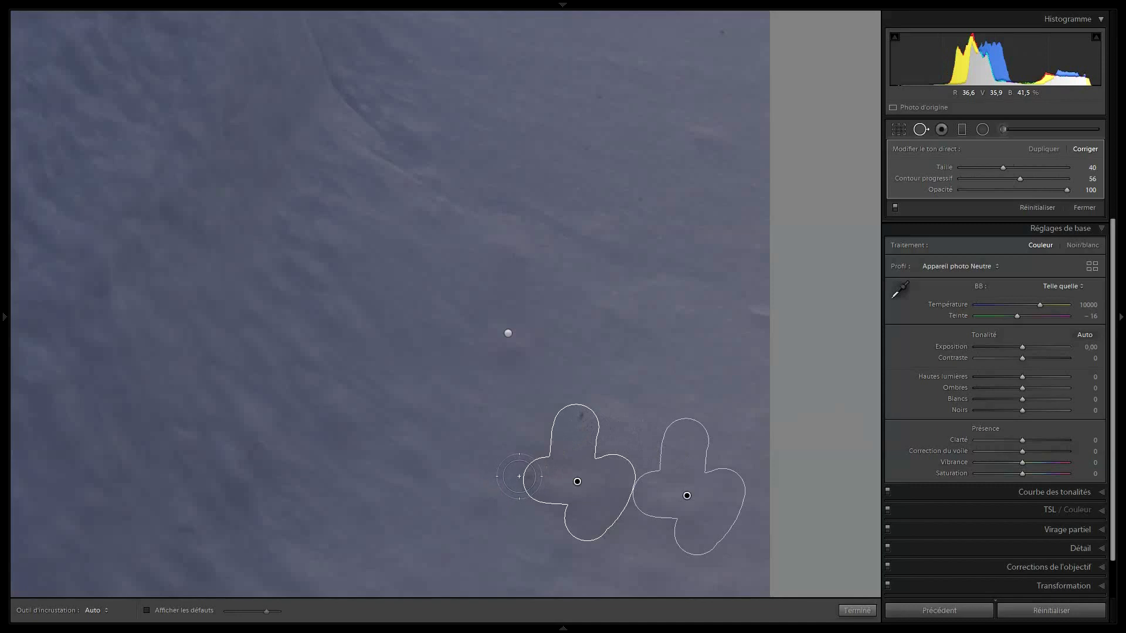
{"action": "left_click_drag", "start_coordinate": [519, 476], "coordinate": [531, 477]}
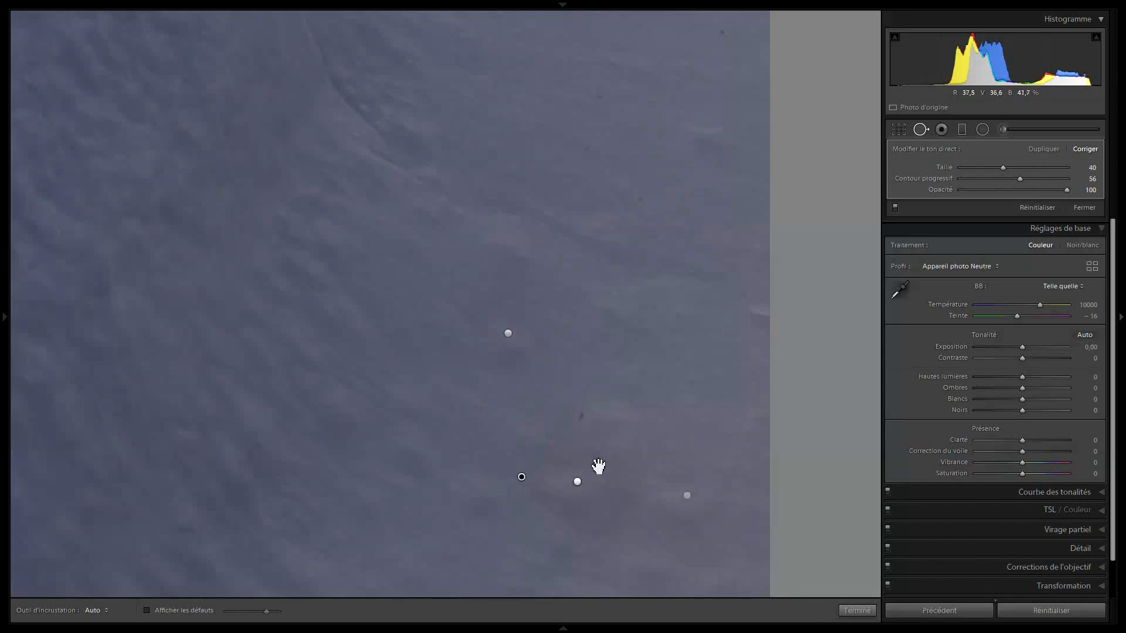
{"action": "left_click_drag", "start_coordinate": [586, 415], "coordinate": [585, 419]}
{"action": "key", "text": "z"}
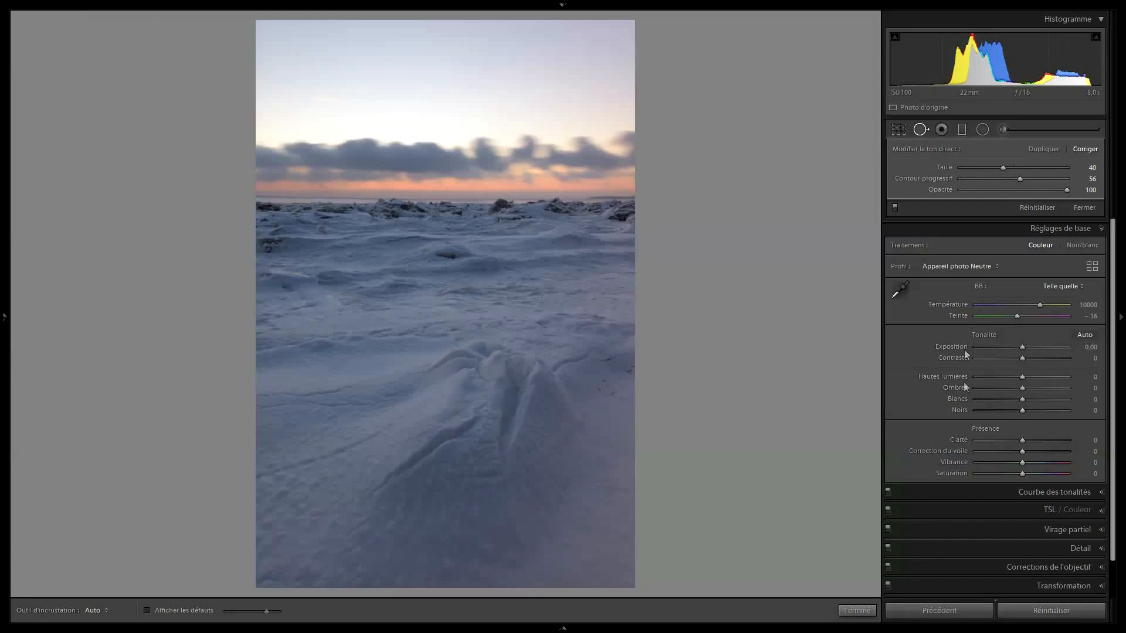
{"action": "left_click", "coordinate": [919, 130]}
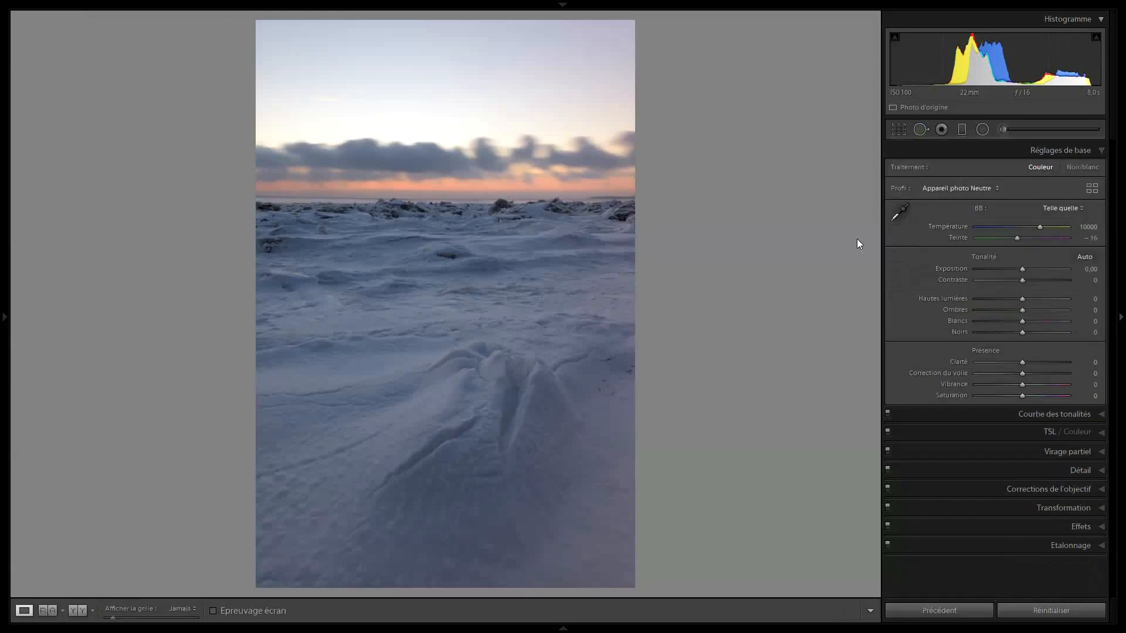